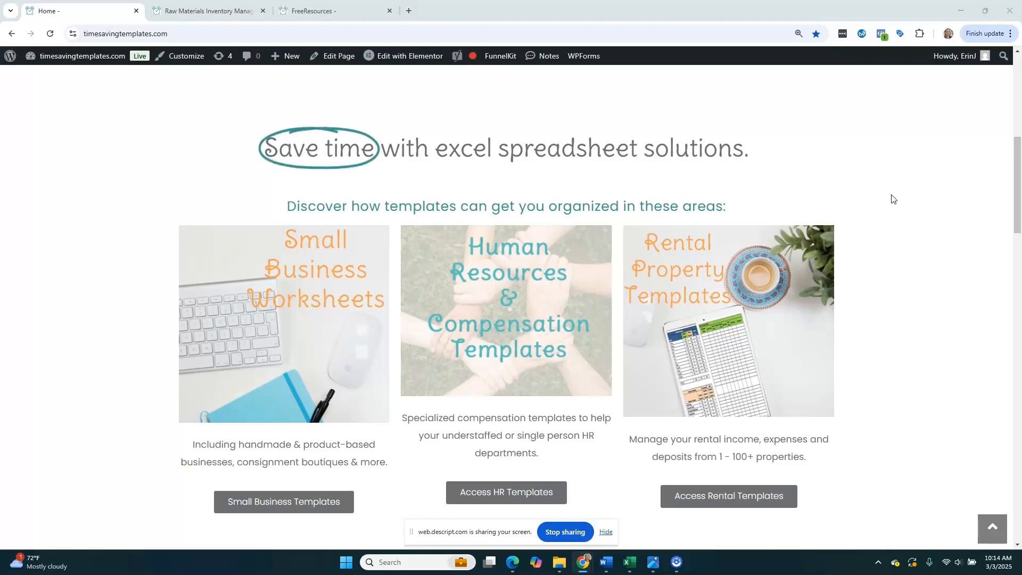
# Step: Look over the home page's template areas, the Raw Materials Inventory Management product page and its shop categories
pyautogui.scroll(-1, 894, 199)
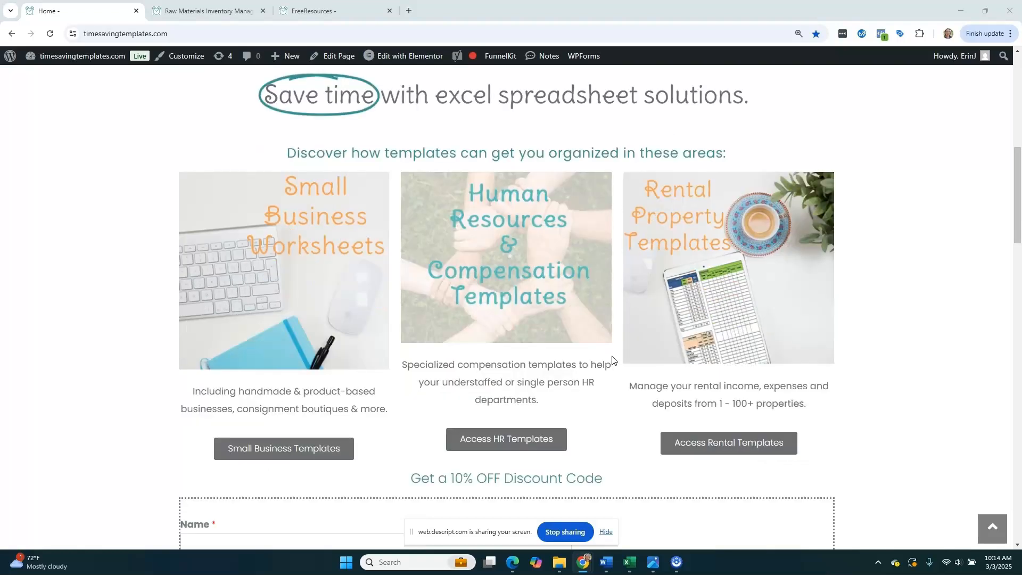
pyautogui.click(224, 13)
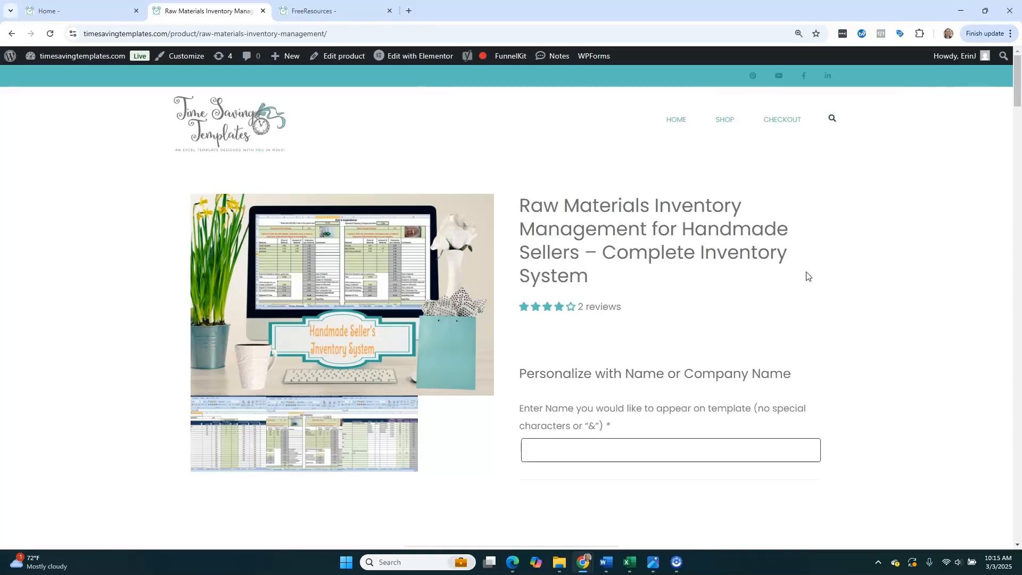
pyautogui.moveTo(736, 125)
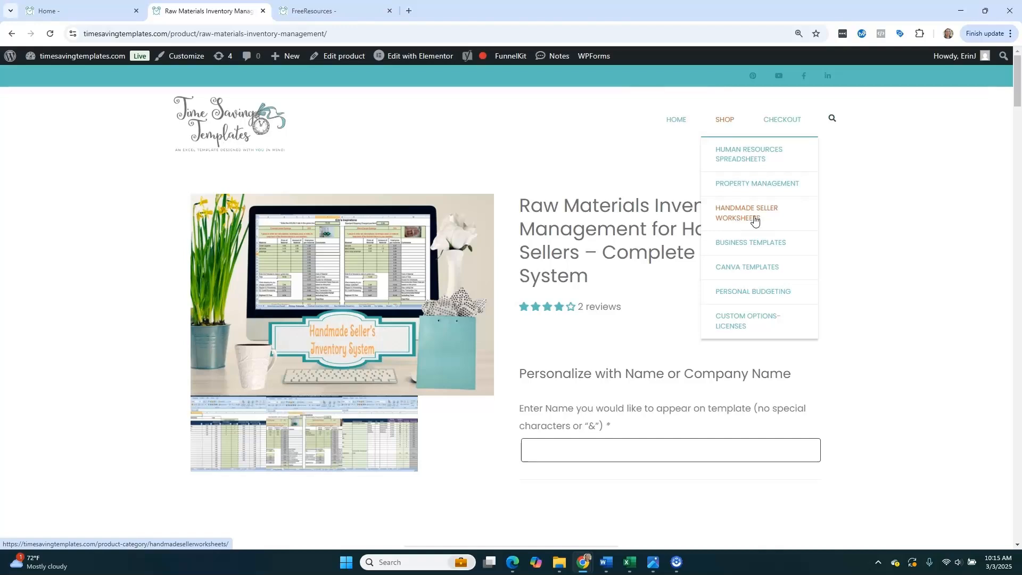
# Step: Switch to the Excel workbook and copy the material names Bead type 1 through pins from Inventory Purchased into the Pricing Worksheet's Test Item
pyautogui.hotkey('alt', 'Tab')
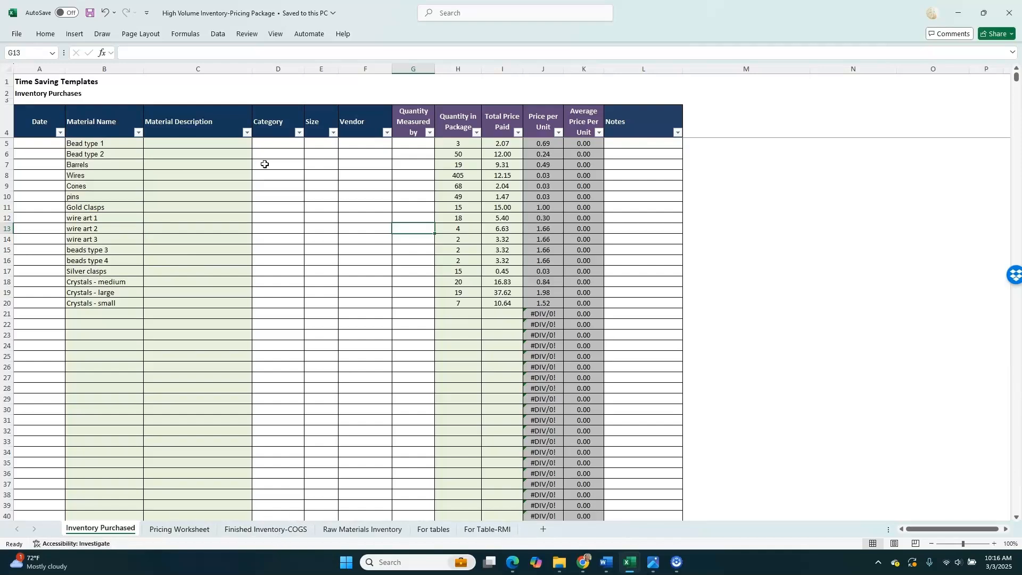
pyautogui.click(221, 132)
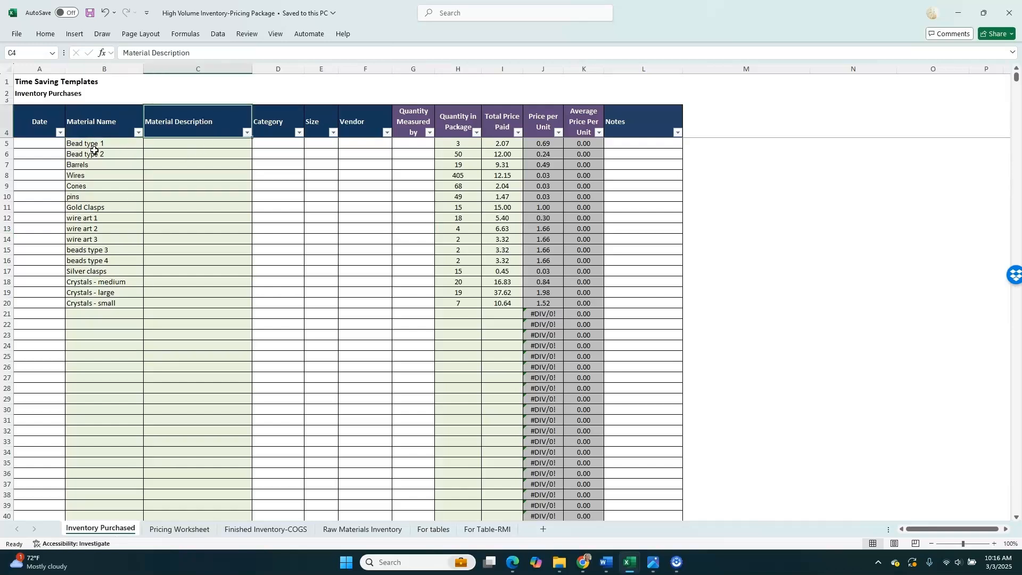
pyautogui.moveTo(121, 145); pyautogui.dragTo(121, 197)
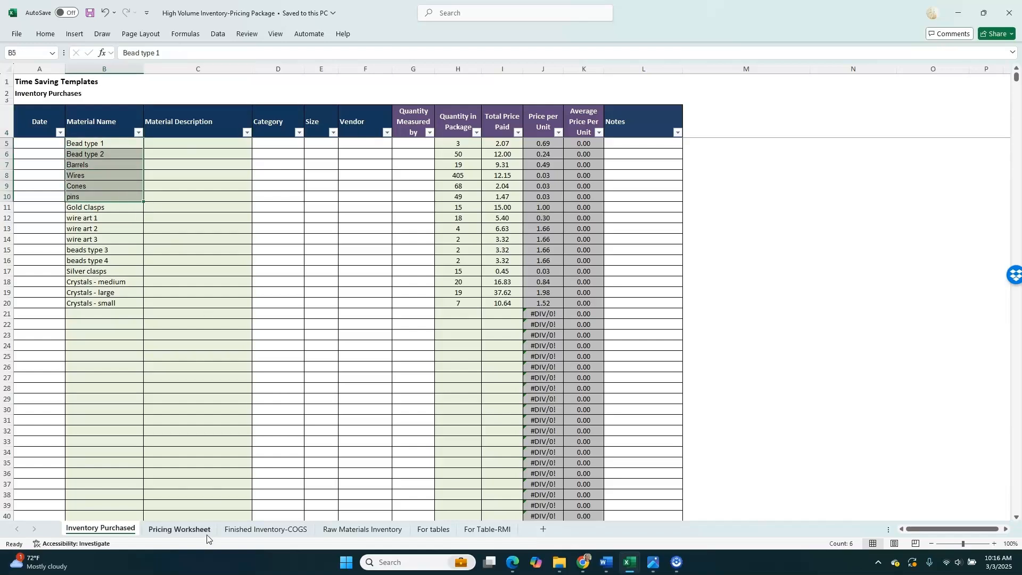
pyautogui.hotkey('ctrl', 'c')
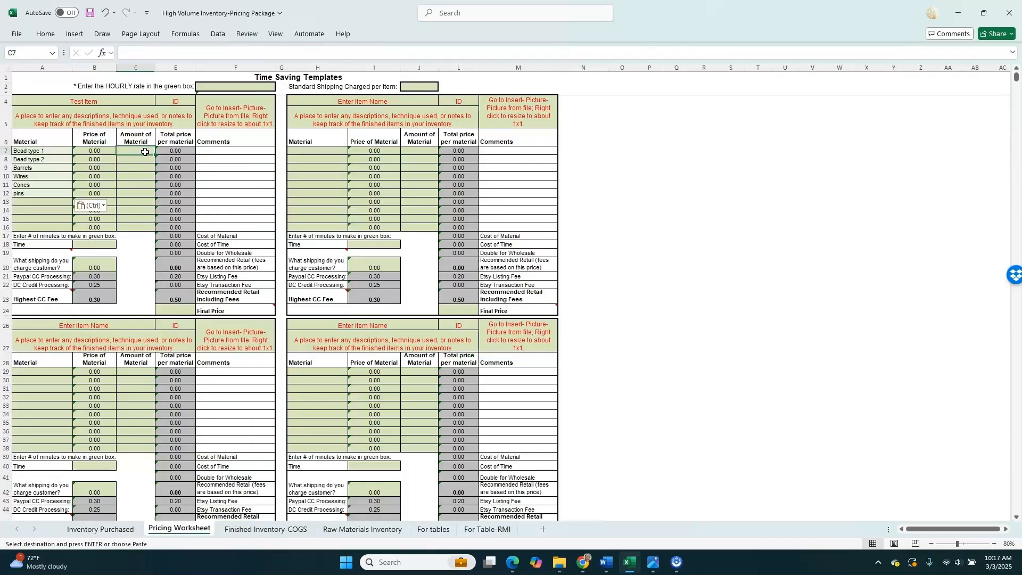
# Step: Enter 2 as the amount of material for each of the Test Item's six materials
pyautogui.write('2')
pyautogui.press('Return')
pyautogui.write('2')
pyautogui.press('Return')
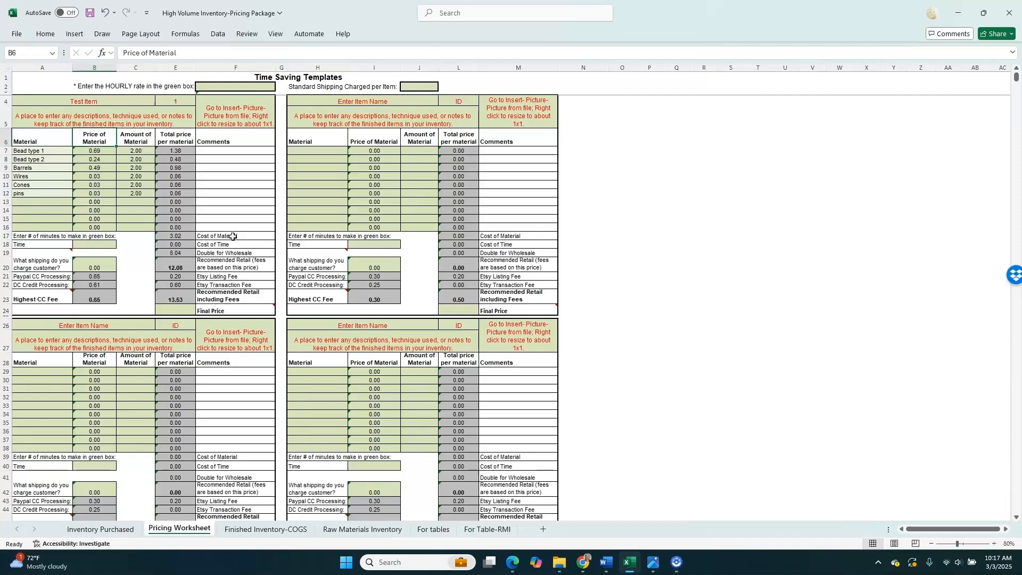
pyautogui.click(250, 236)
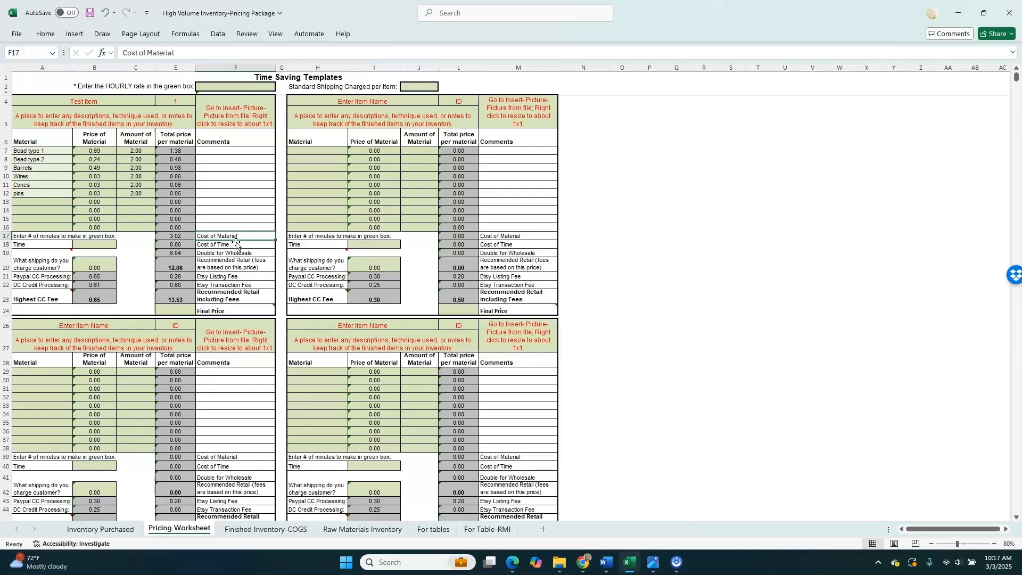
pyautogui.click(107, 244)
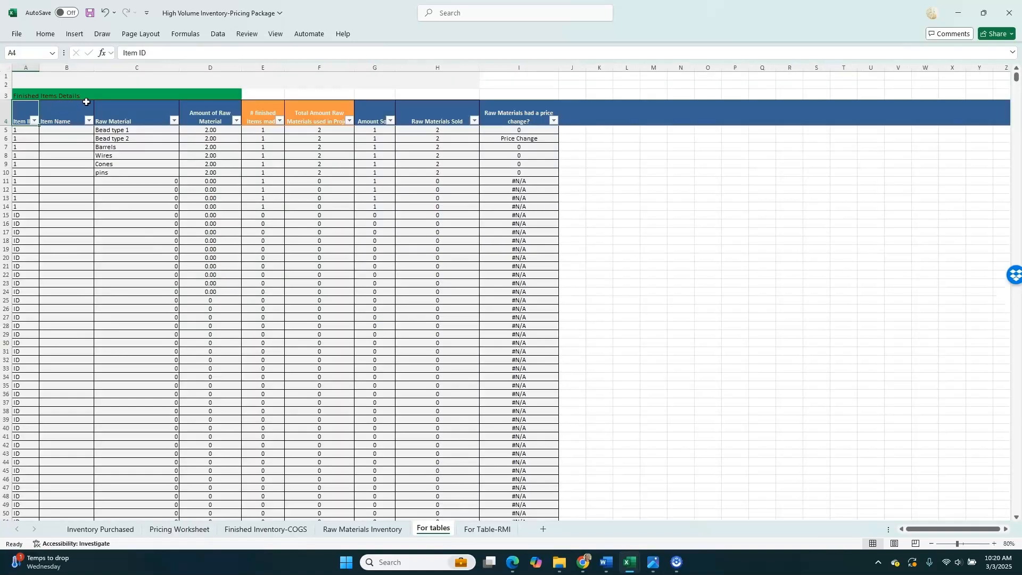
# Step: Create a copy of the For tables sheet, placed before the For Table-RMI sheet
pyautogui.click(26, 128)
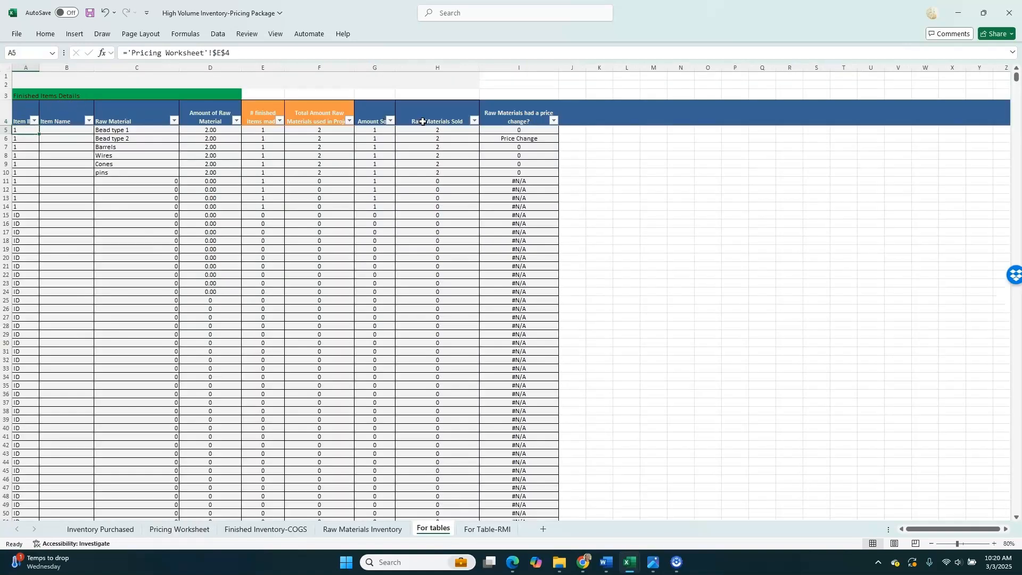
pyautogui.moveTo(24, 117)
pyautogui.mouseDown()
pyautogui.moveTo(547, 171)
pyautogui.moveTo(545, 221)
pyautogui.mouseUp()
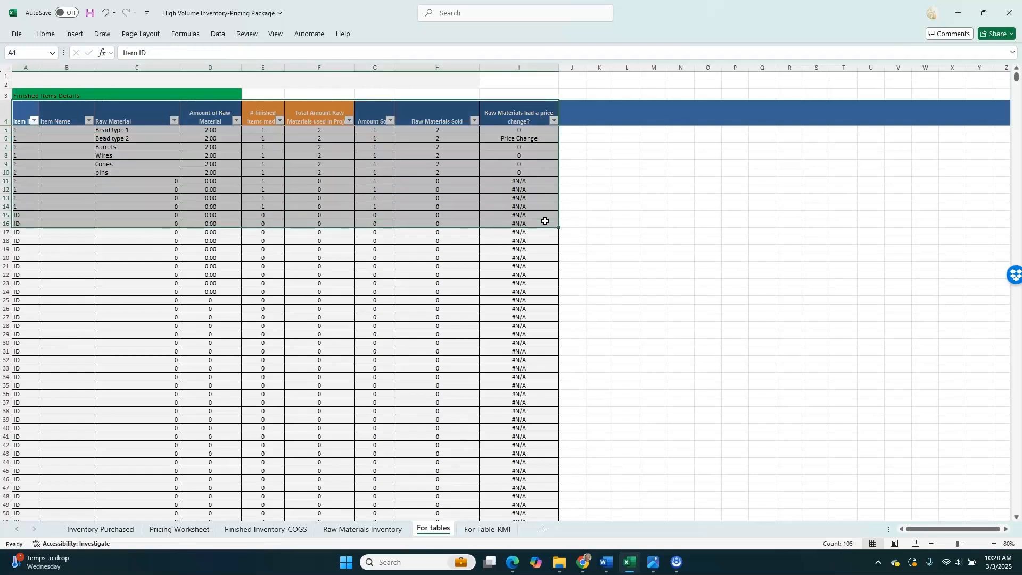
pyautogui.rightClick(434, 528)
pyautogui.click(449, 414)
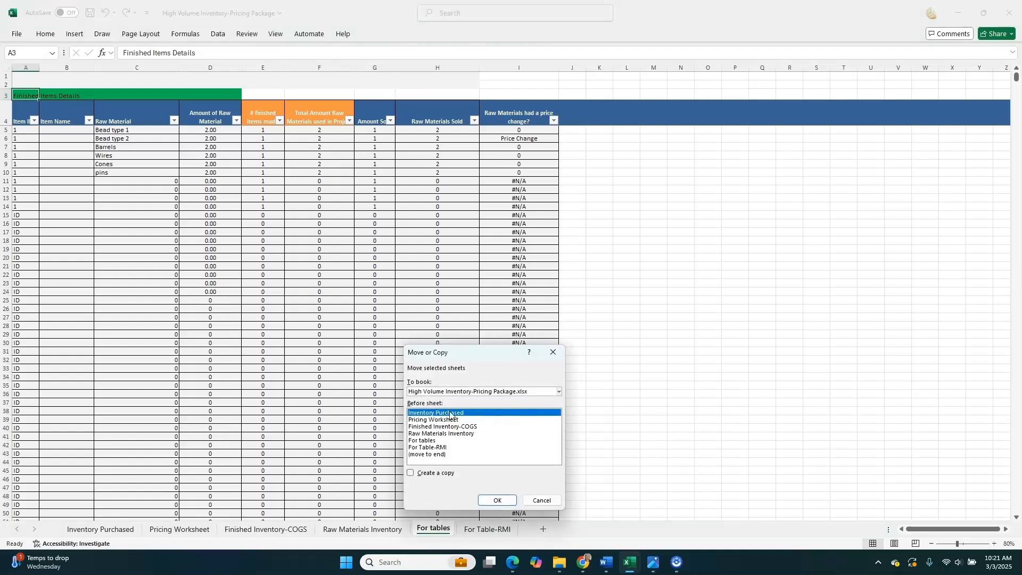
pyautogui.click(429, 475)
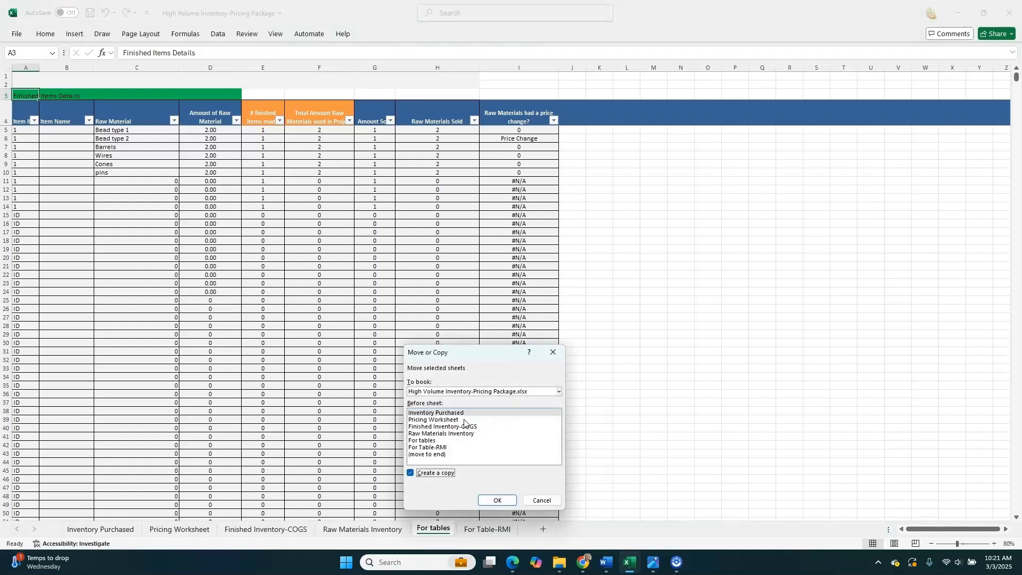
pyautogui.click(468, 448)
pyautogui.click(496, 501)
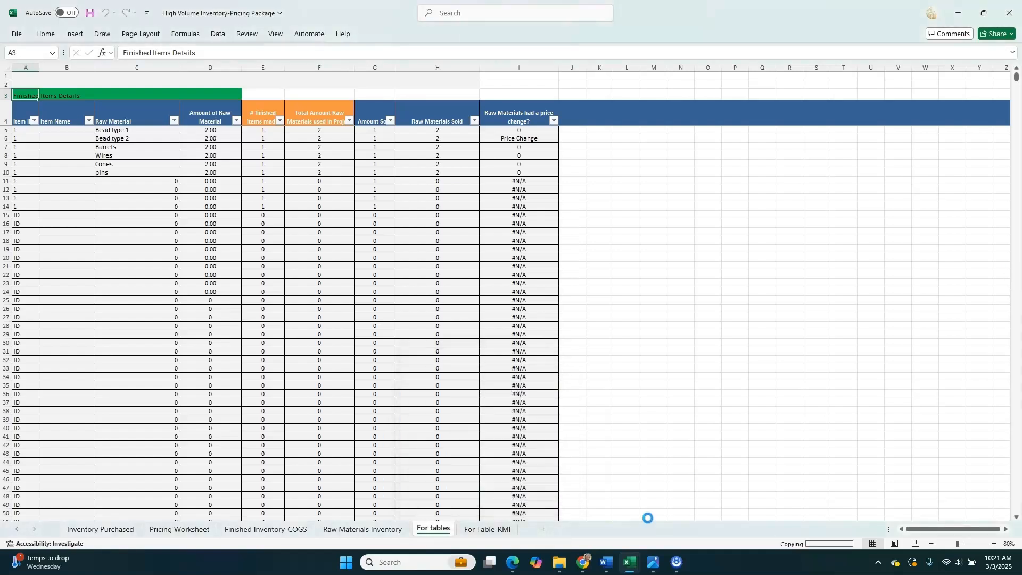
pyautogui.click(431, 528)
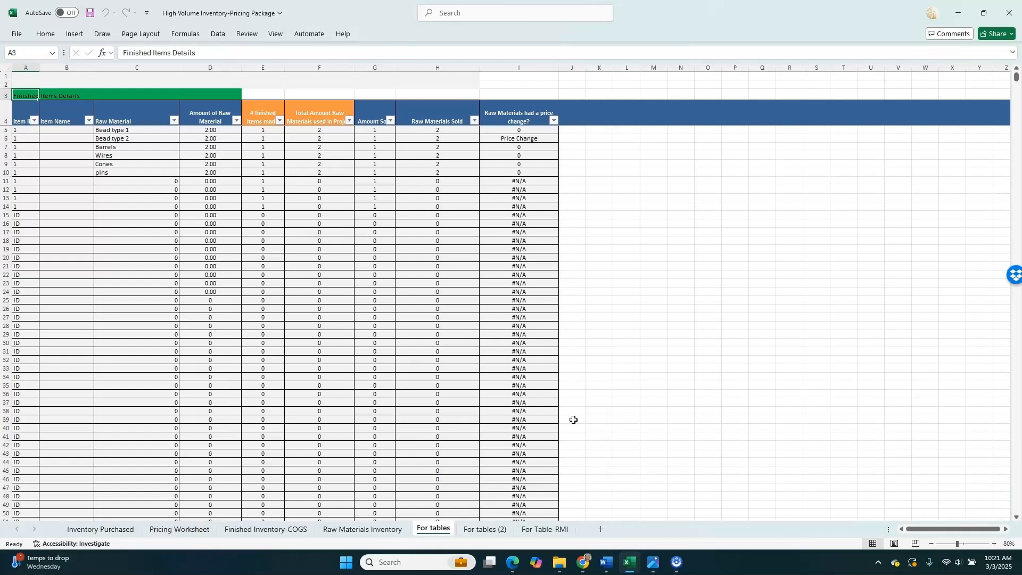
# Step: On the For tables (2) sheet, check the formulas in H5 and I5 and display all cells as formulas
pyautogui.click(505, 530)
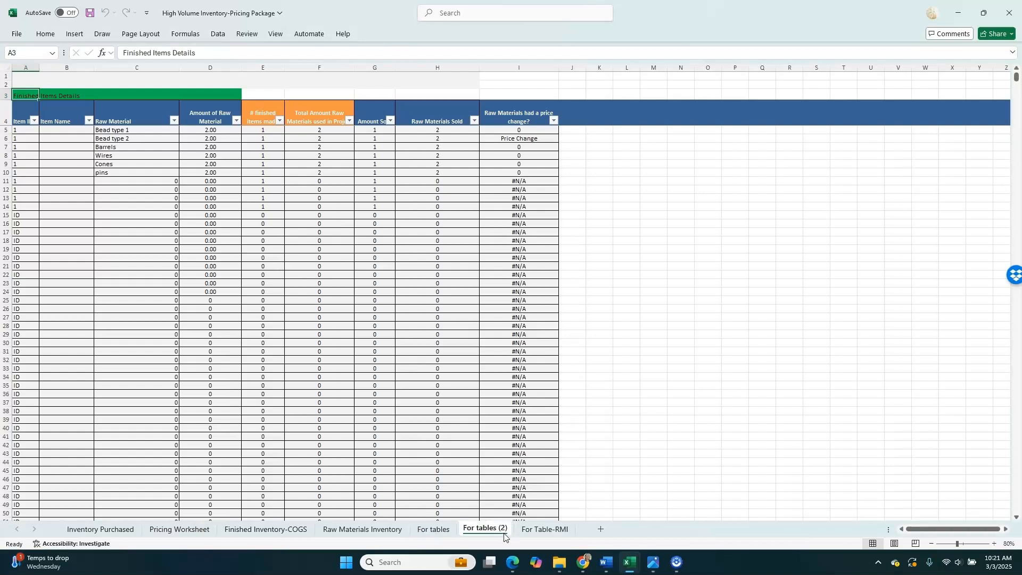
pyautogui.click(334, 272)
pyautogui.click(348, 147)
pyautogui.click(468, 131)
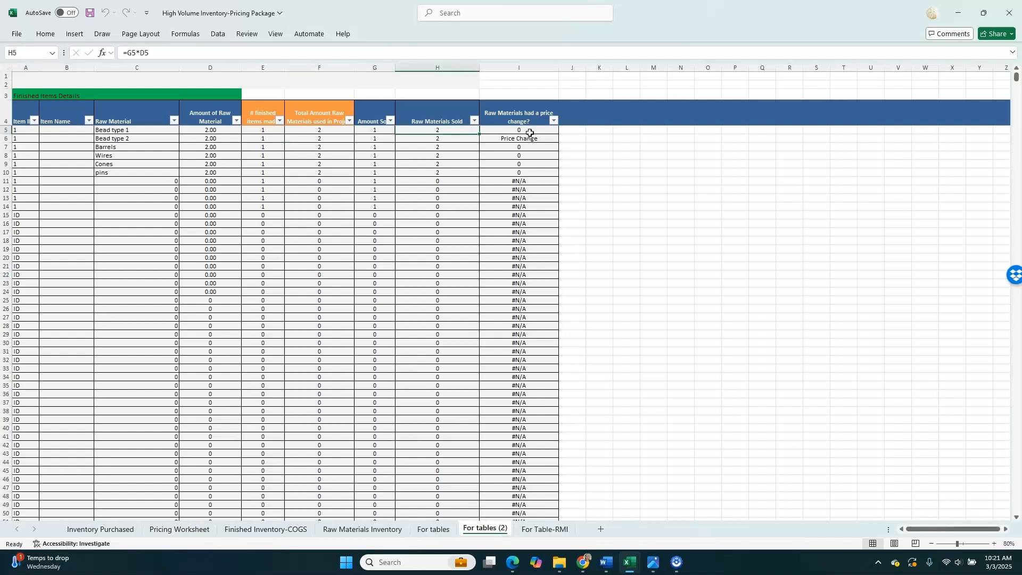
pyautogui.click(530, 133)
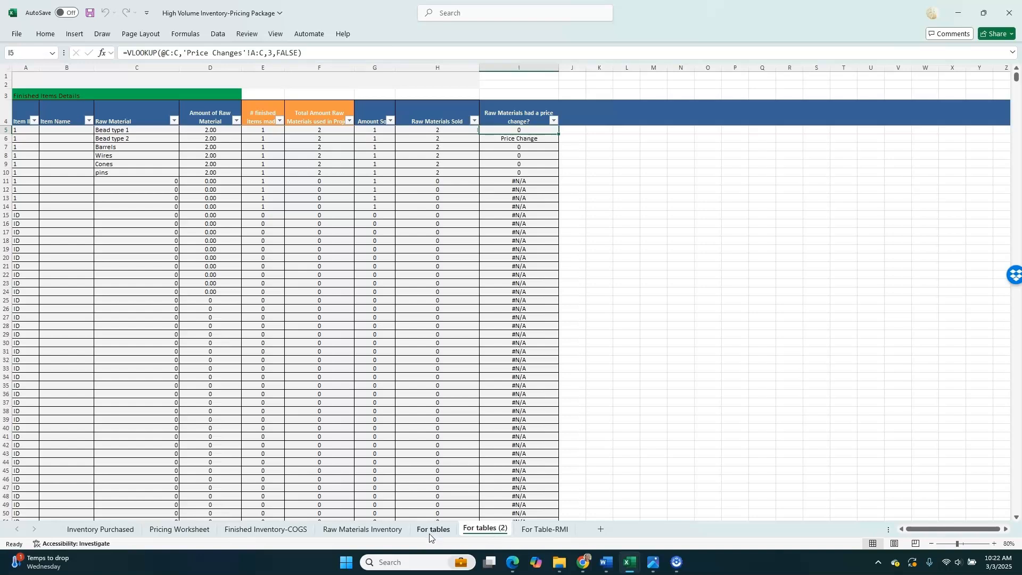
pyautogui.click(115, 138)
pyautogui.click(186, 34)
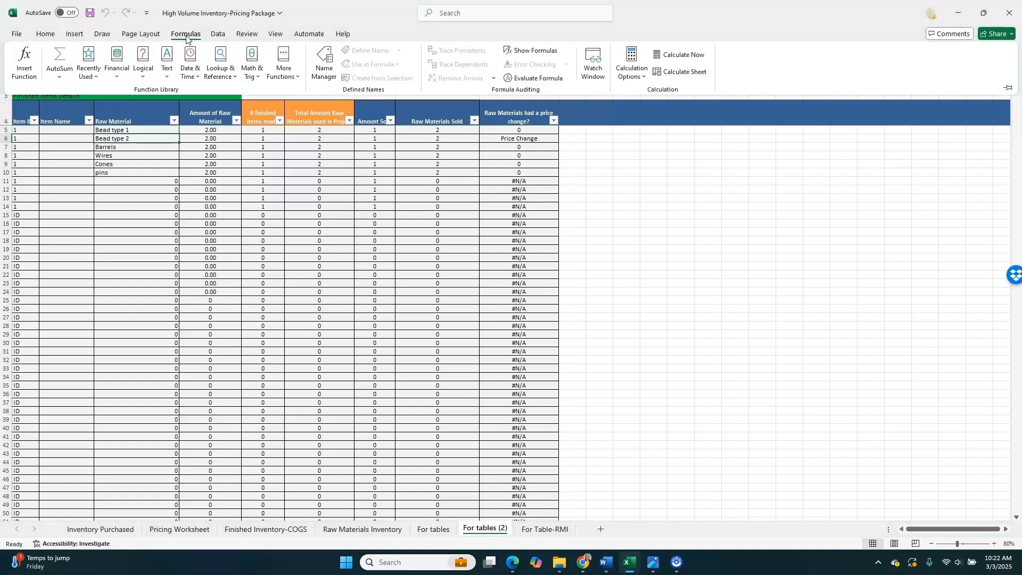
pyautogui.click(534, 54)
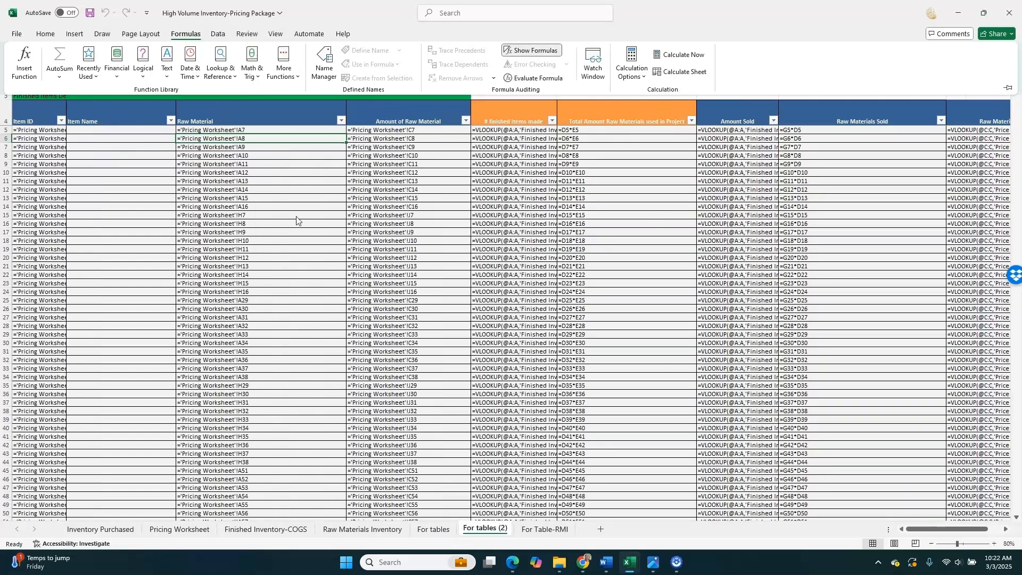
# Step: Narrow the Item Name column and widen the Item ID column so its formulas can be read in full
pyautogui.click(293, 199)
pyautogui.click(154, 118)
pyautogui.moveTo(176, 66); pyautogui.dragTo(129, 65)
pyautogui.moveTo(66, 66); pyautogui.dragTo(108, 66)
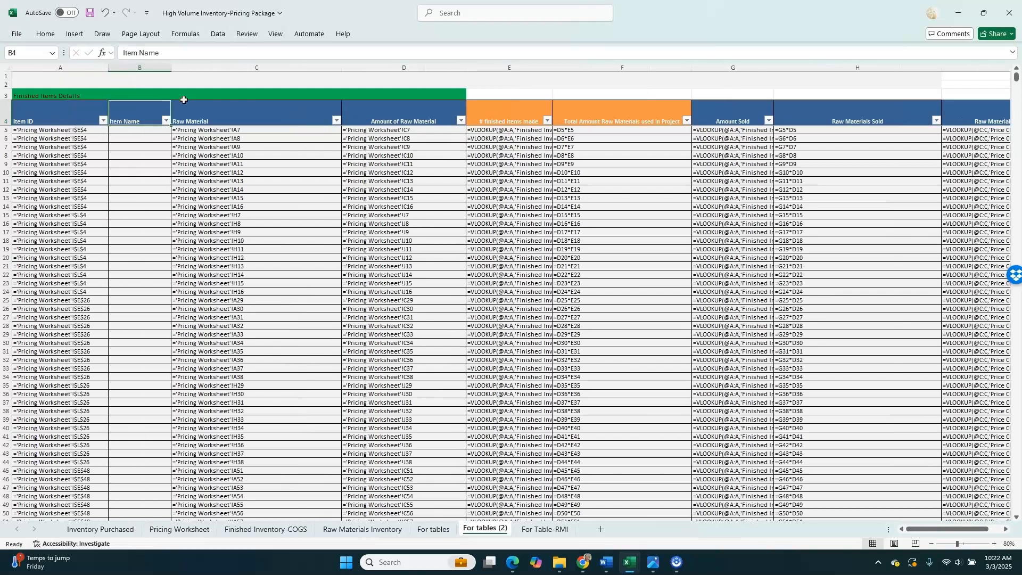
# Step: Go to the end of the table's data and examine its last formula row, row 10034
pyautogui.click(200, 114)
pyautogui.moveTo(937, 529); pyautogui.dragTo(949, 529)
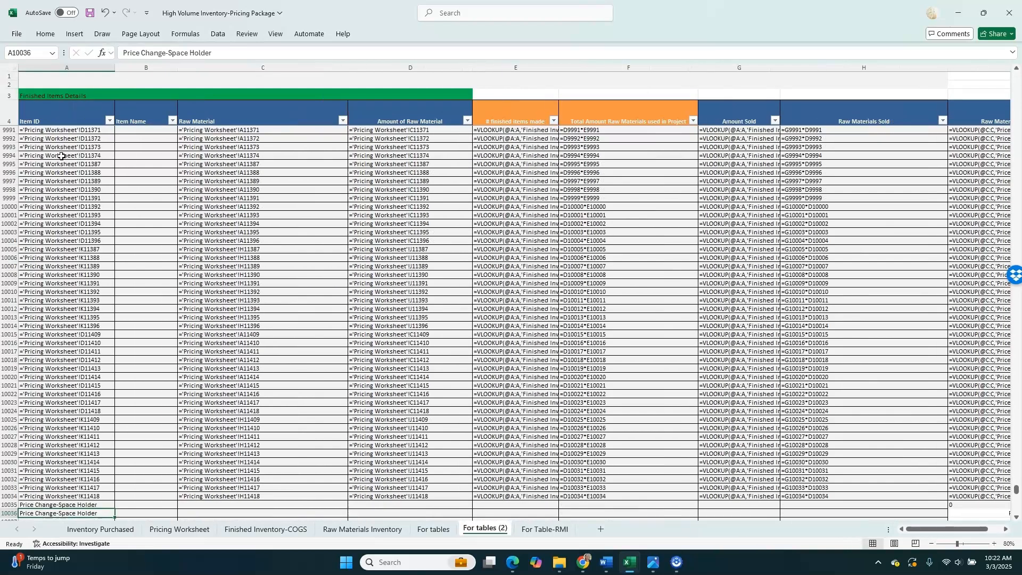
pyautogui.press('Down')
pyautogui.press('Up')
pyautogui.press('Up')
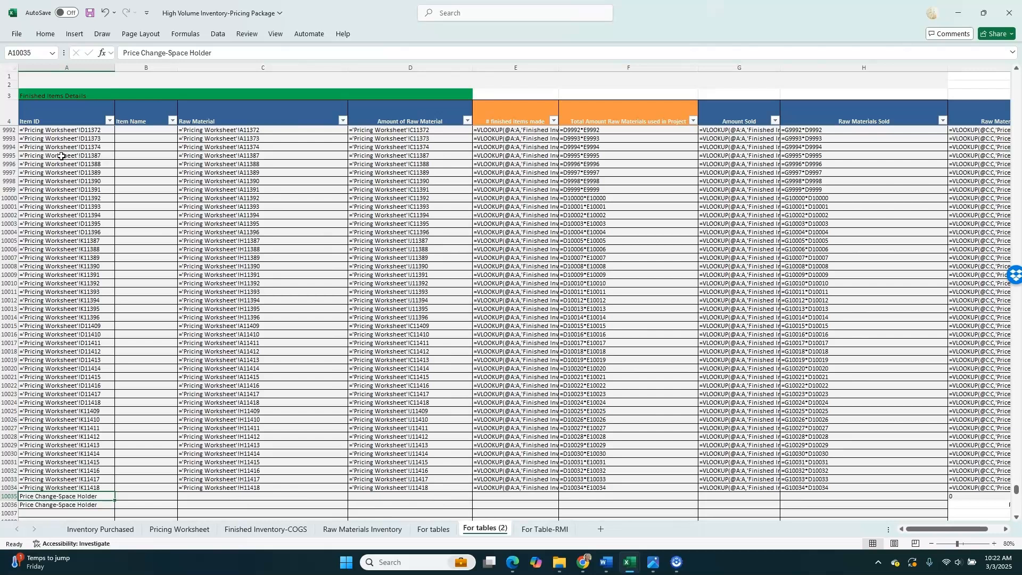
pyautogui.click(9, 488)
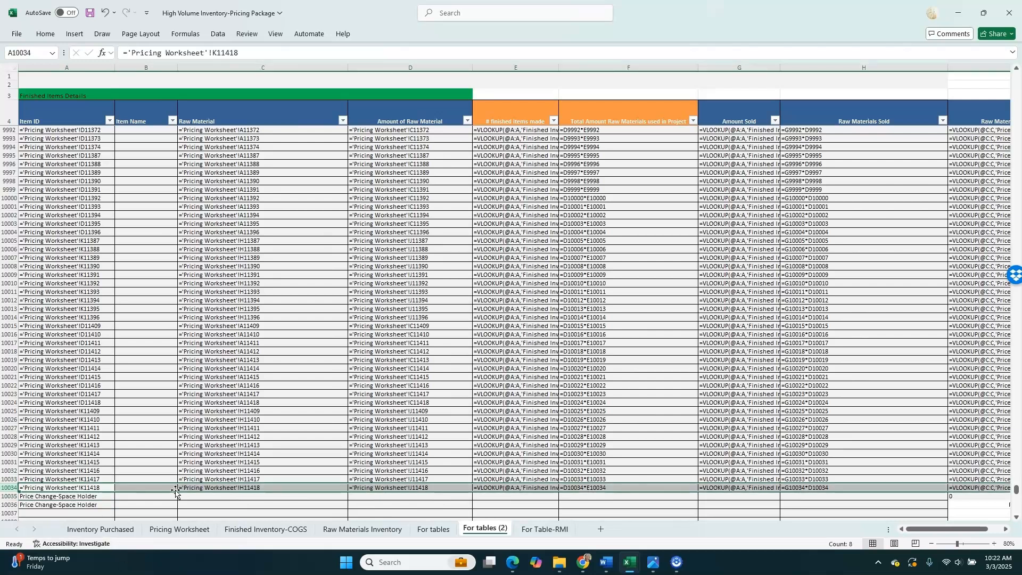
# Step: Apply a Duplicate Values conditional format with Light Red Fill with Dark Red Text to the Raw Material column
pyautogui.moveTo(284, 108); pyautogui.dragTo(271, 190)
pyautogui.press('Left')
pyautogui.click(229, 108)
pyautogui.click(225, 68)
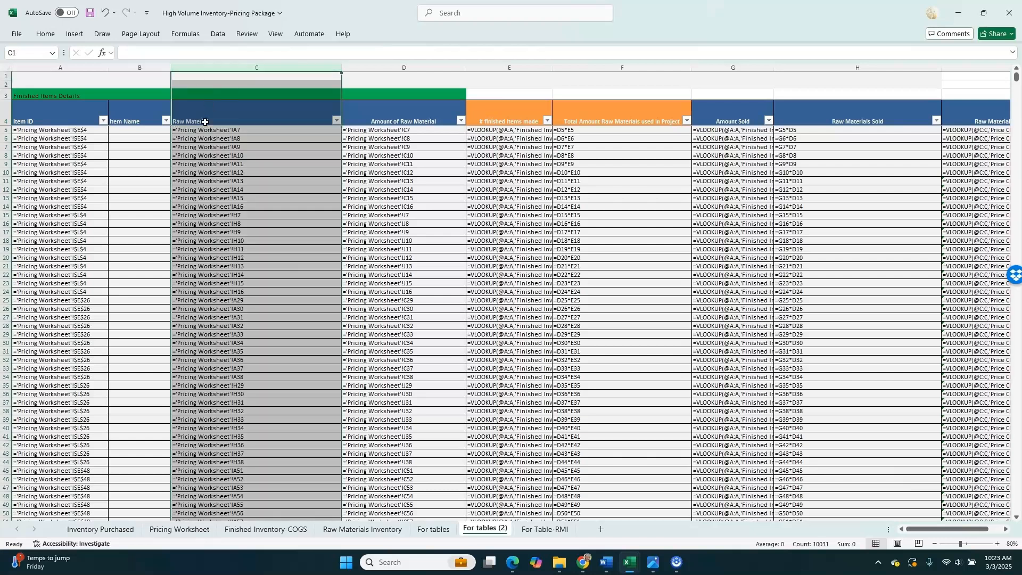
pyautogui.click(45, 34)
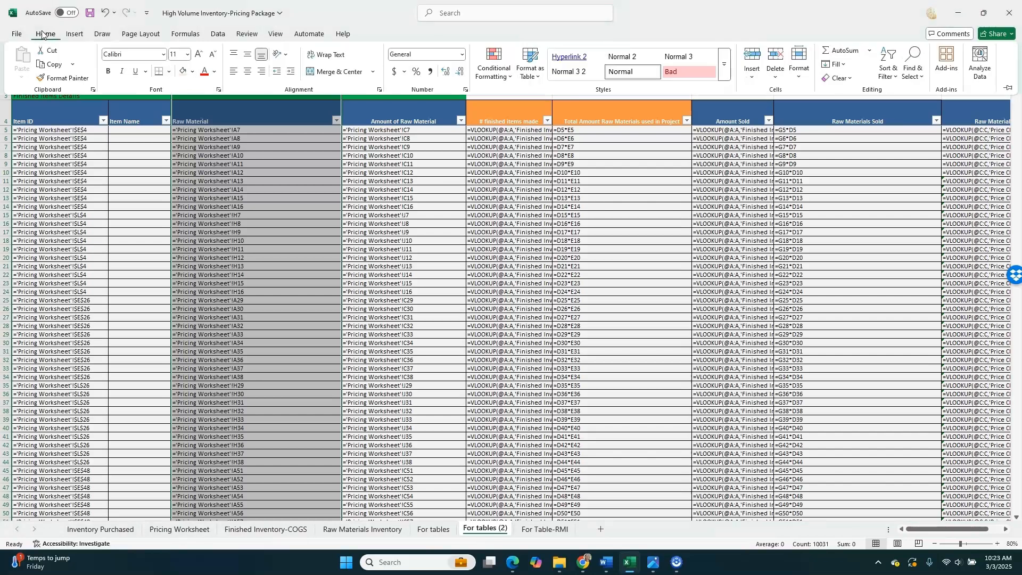
pyautogui.click(510, 78)
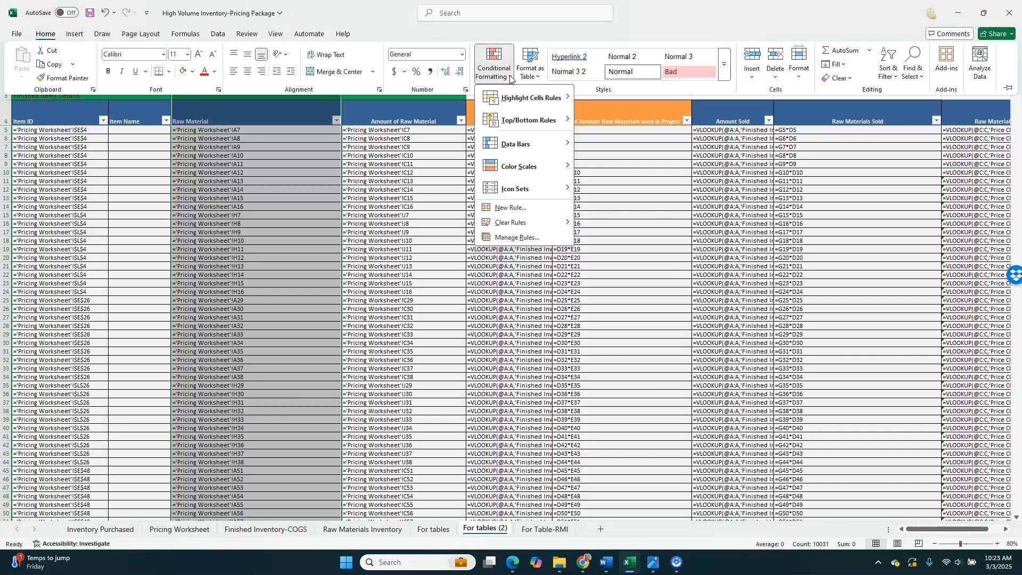
pyautogui.moveTo(532, 101)
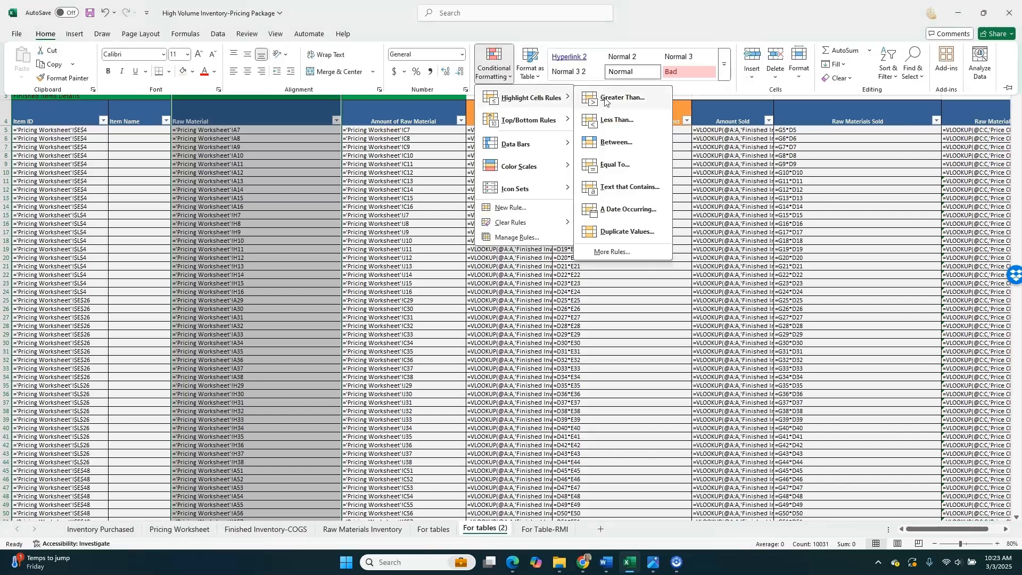
pyautogui.click(627, 234)
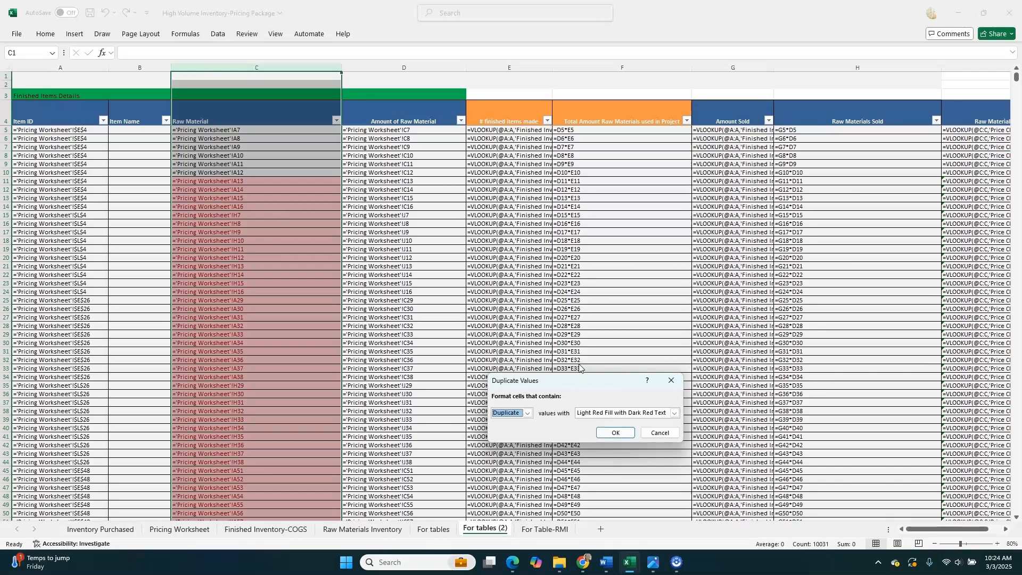
pyautogui.click(618, 436)
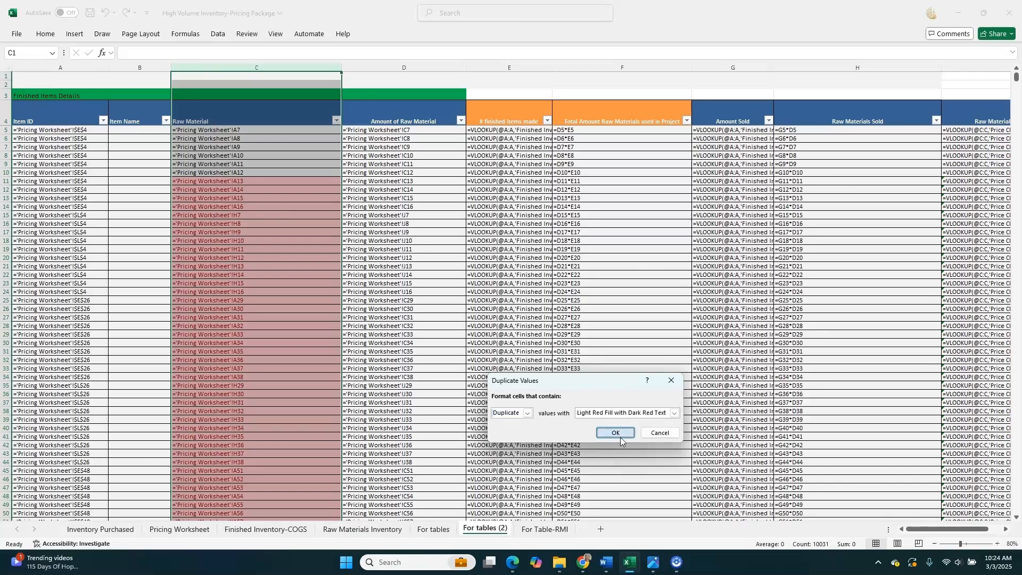
# Step: Try to filter the Raw Material column by the formula text copied from C11
pyautogui.click(255, 188)
pyautogui.click(255, 181)
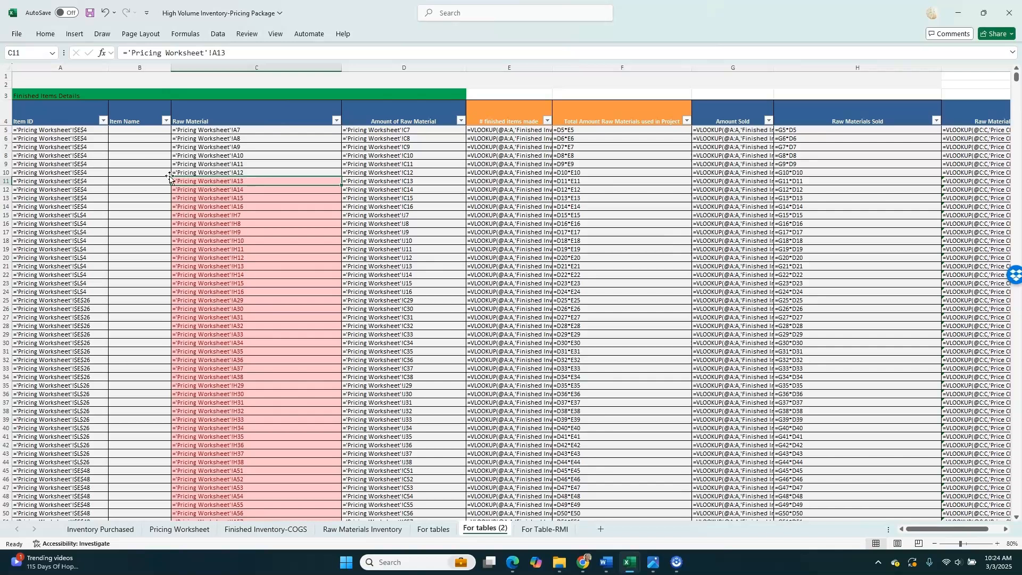
pyautogui.hotkey('ctrl', 'c')
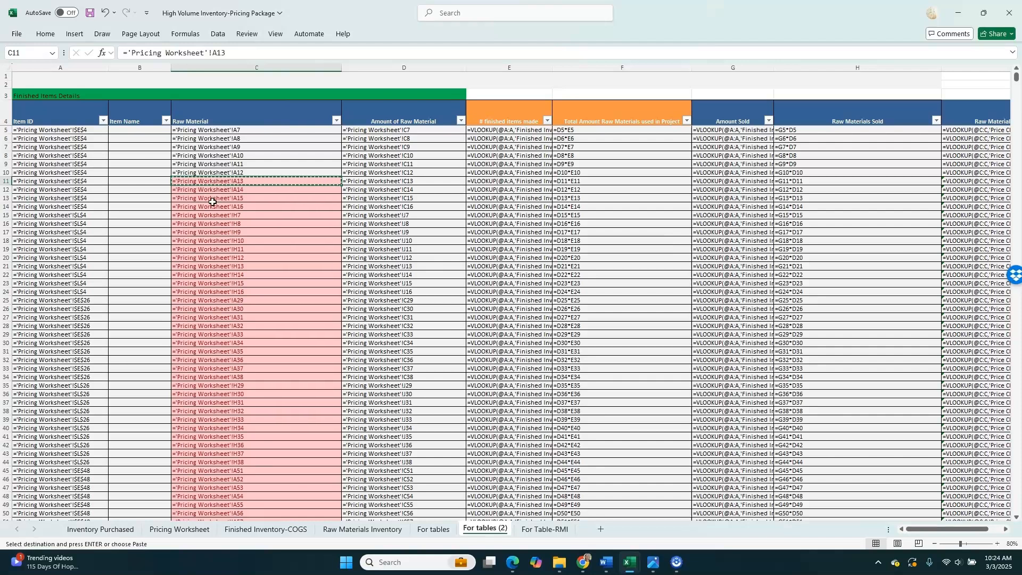
pyautogui.click(335, 121)
pyautogui.click(278, 246)
pyautogui.hotkey('ctrl', 'v')
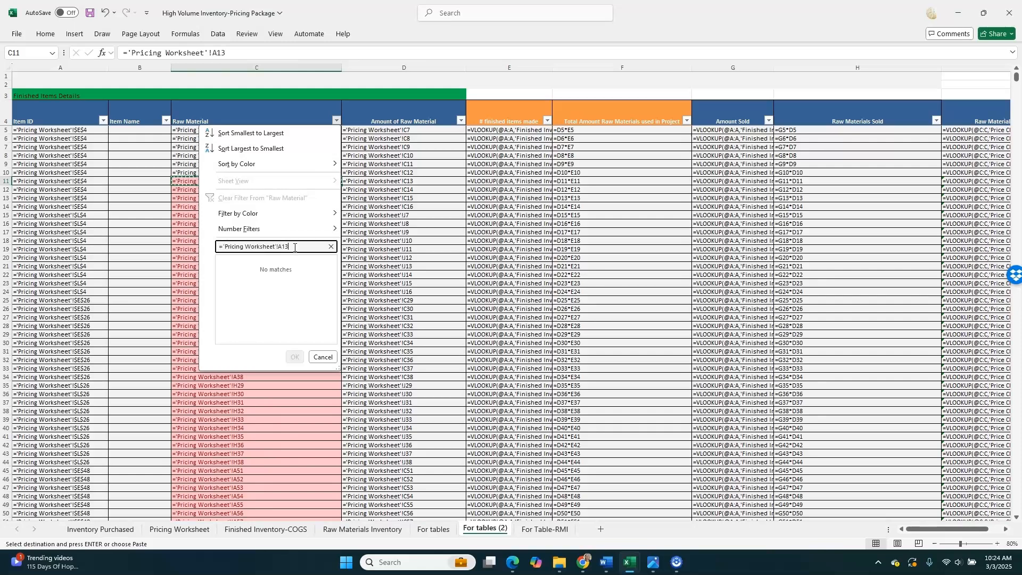
pyautogui.click(222, 246)
pyautogui.press('BackSpace')
pyautogui.hotkey('ctrl', 'v')
pyautogui.press('BackSpace')
pyautogui.click(339, 122)
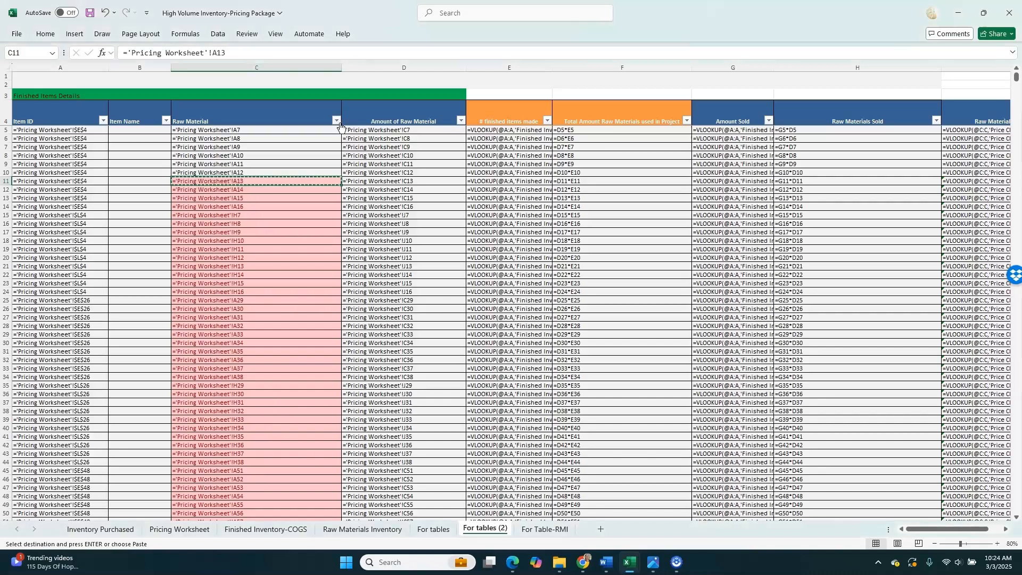
# Step: Set up a find and replace on the Raw Material column that searches for = and leaves the replacement empty
pyautogui.press('Escape')
pyautogui.click(283, 335)
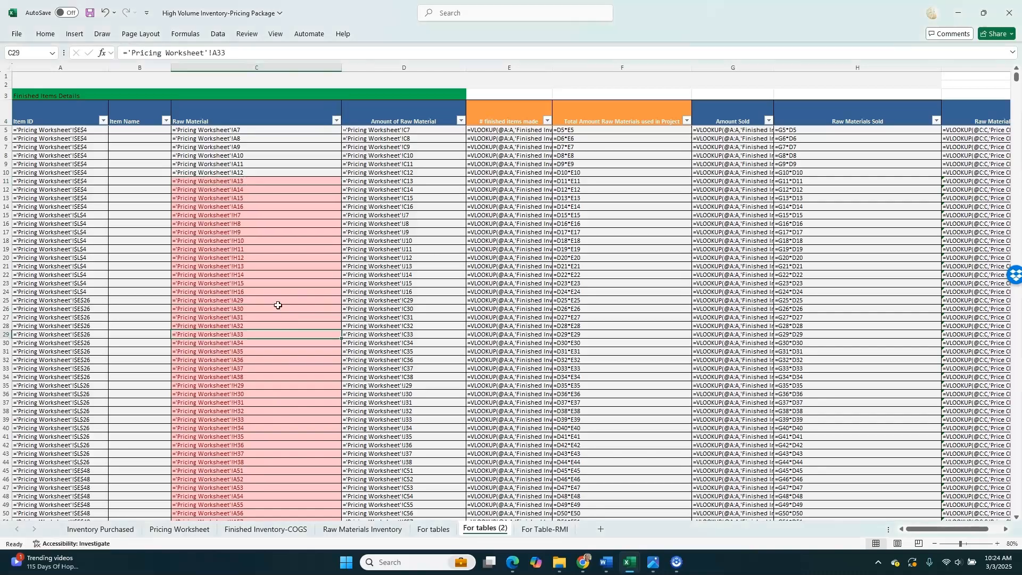
pyautogui.click(231, 66)
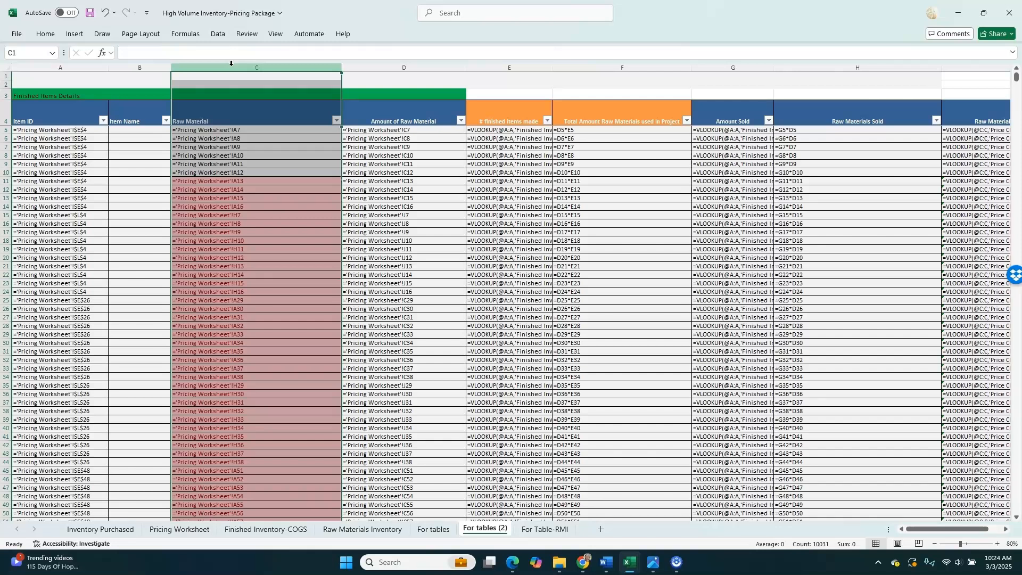
pyautogui.hotkey('ctrl', 'f')
pyautogui.click(511, 152)
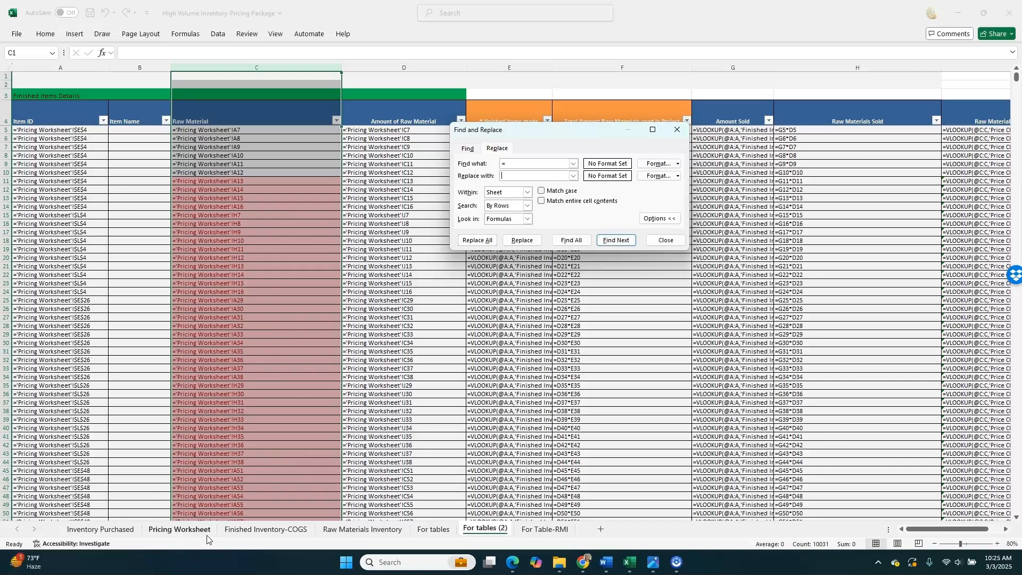
# Step: Examine the item block starting at row 26 on the Pricing Worksheet and return to the For tables (2) sheet
pyautogui.click(160, 529)
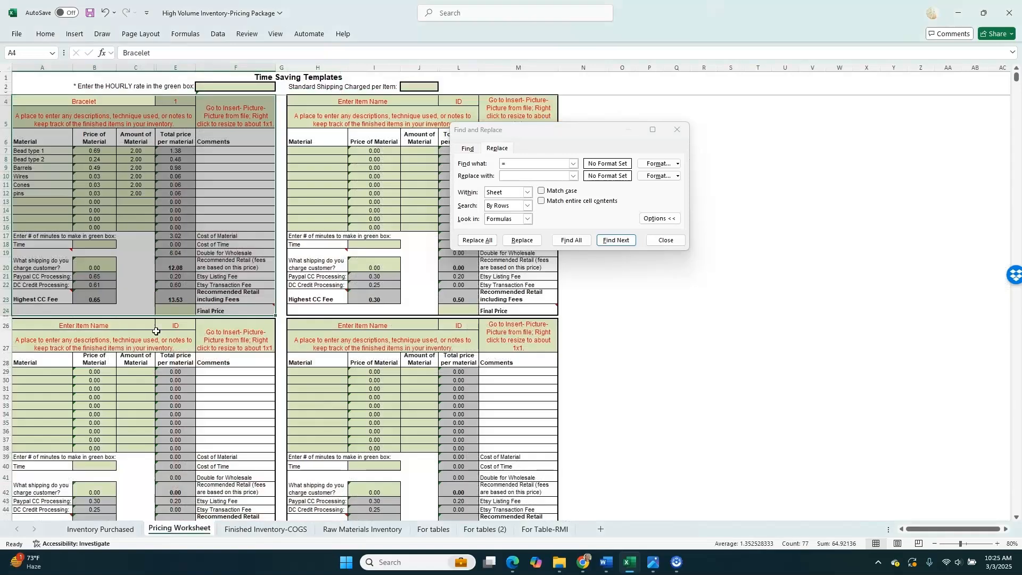
pyautogui.moveTo(33, 331); pyautogui.dragTo(210, 495)
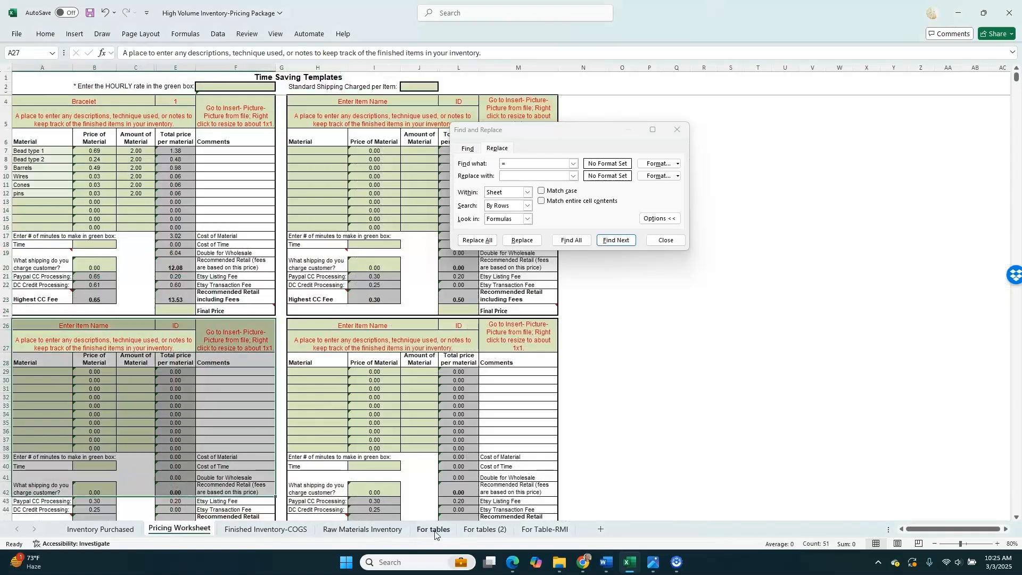
pyautogui.click(469, 530)
# Step: Replace every = in the Raw Material column with nothing so its formulas become plain text
pyautogui.moveTo(497, 133); pyautogui.dragTo(398, 122)
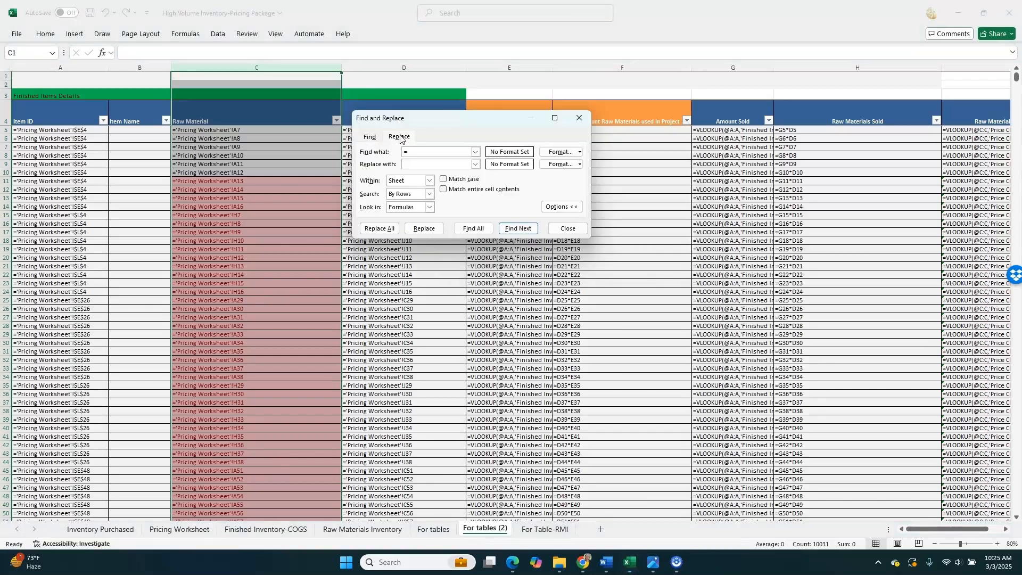
pyautogui.click(397, 138)
pyautogui.click(423, 151)
pyautogui.click(415, 166)
pyautogui.click(388, 233)
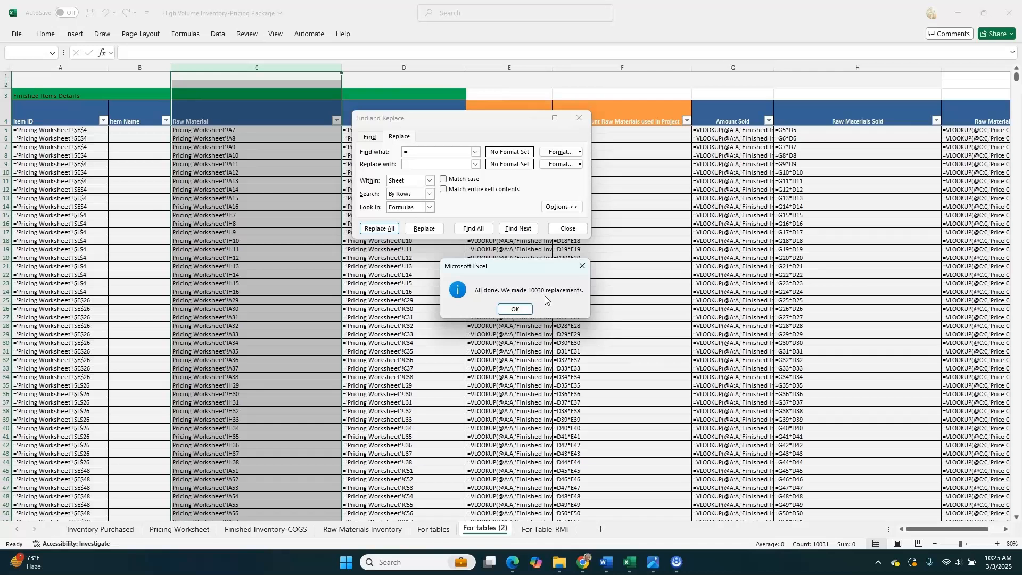
pyautogui.click(514, 310)
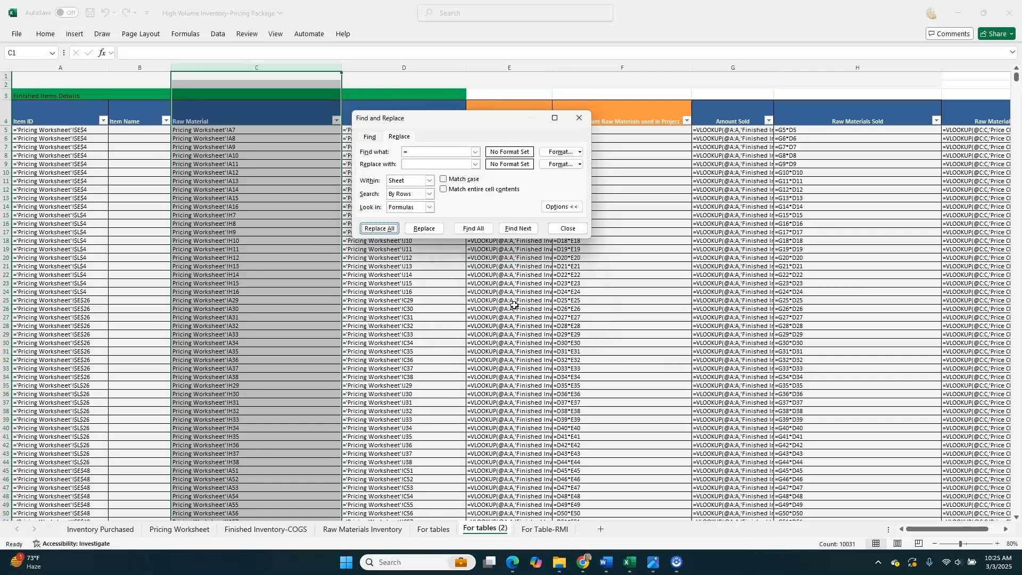
pyautogui.click(579, 117)
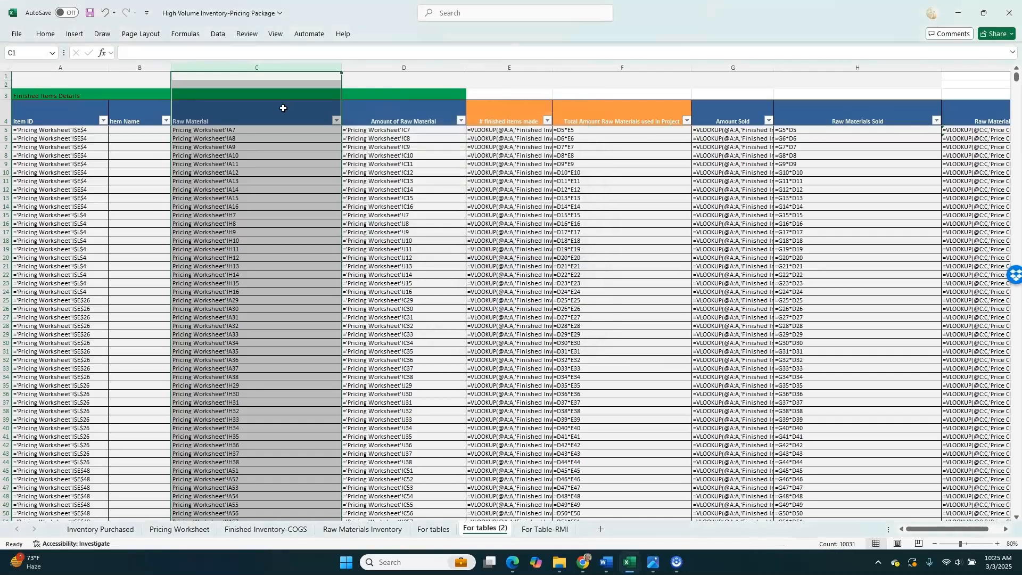
# Step: Filter the Raw Material column by the light red cell color and look through the duplicate references
pyautogui.click(281, 111)
pyautogui.click(282, 163)
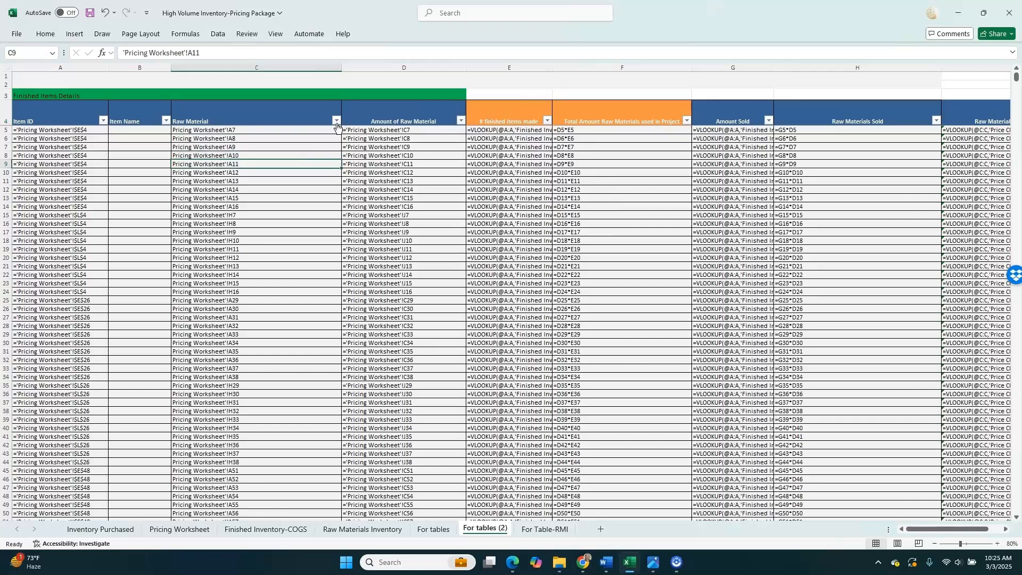
pyautogui.click(336, 126)
pyautogui.moveTo(312, 214)
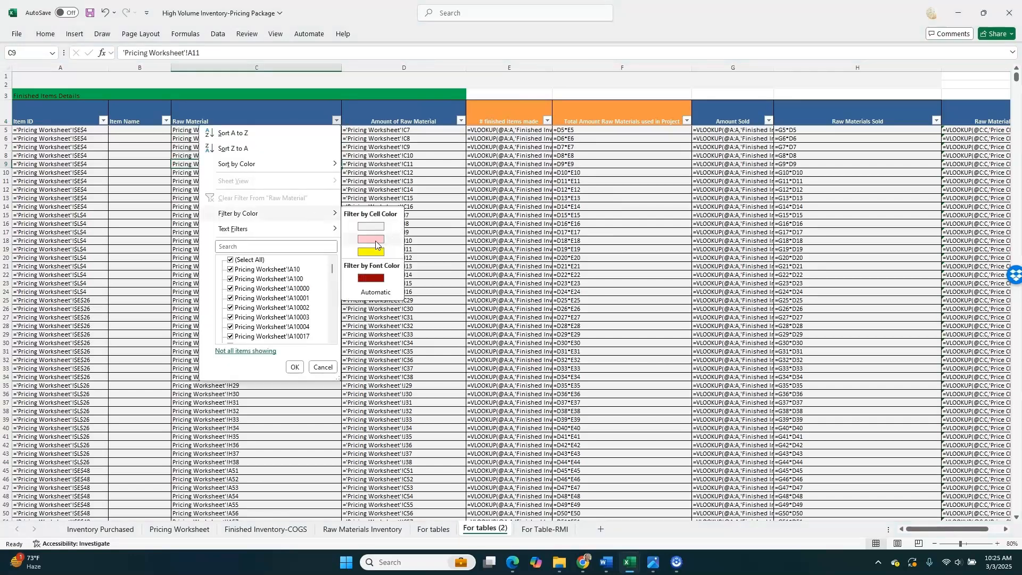
pyautogui.click(376, 239)
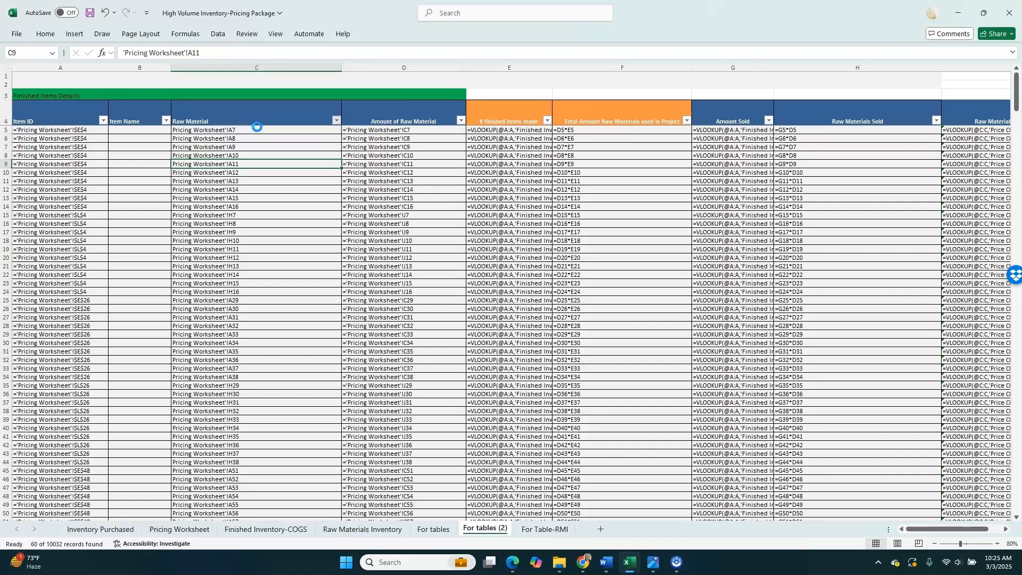
pyautogui.click(306, 62)
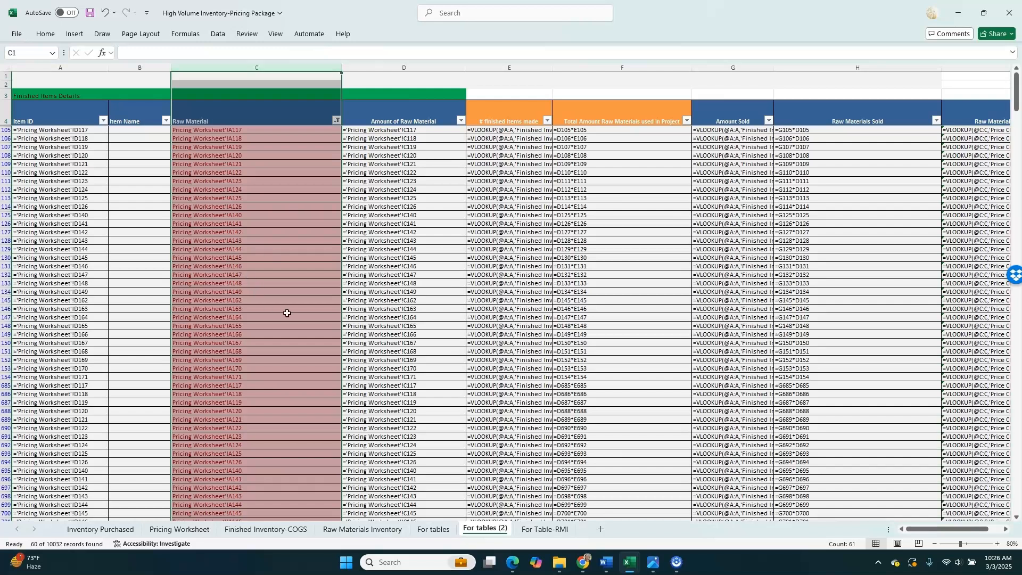
pyautogui.scroll(-14, 298, 314)
pyautogui.scroll(14, 309, 314)
# Step: Filter the Raw Material column to only the reference copied from C105, Pricing Worksheet'!A117
pyautogui.click(270, 172)
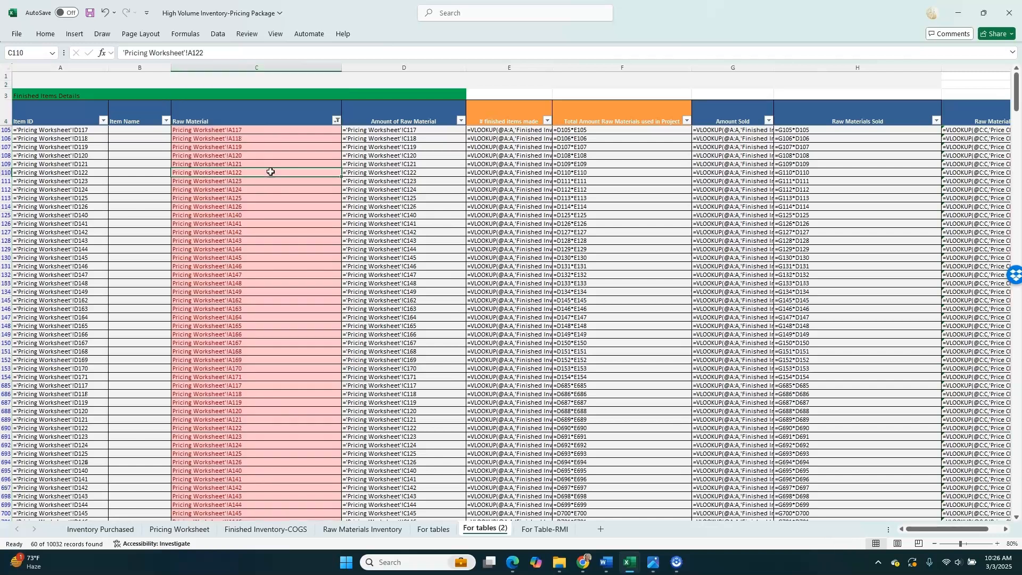
pyautogui.click(270, 131)
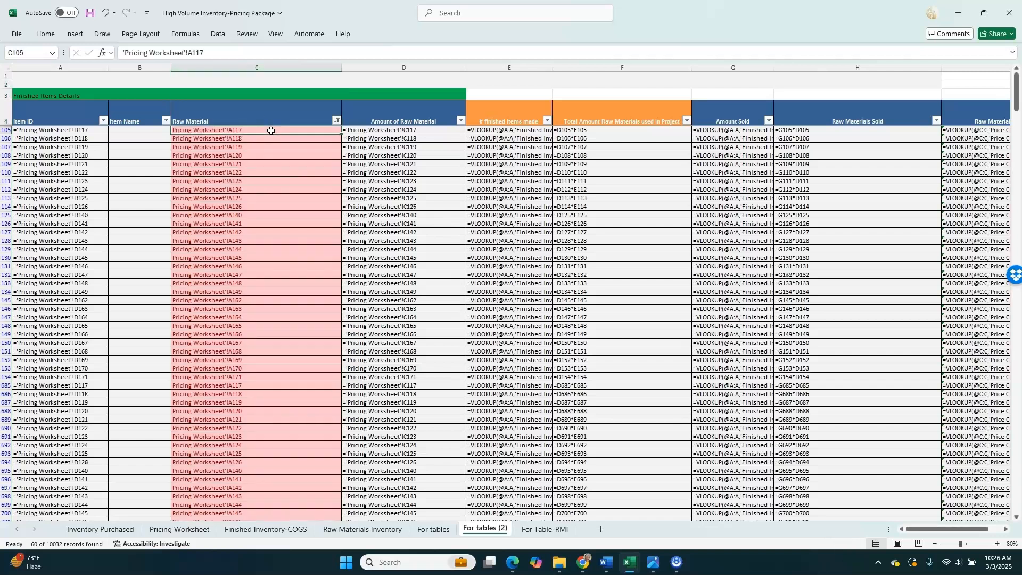
pyautogui.hotkey('ctrl', 'c')
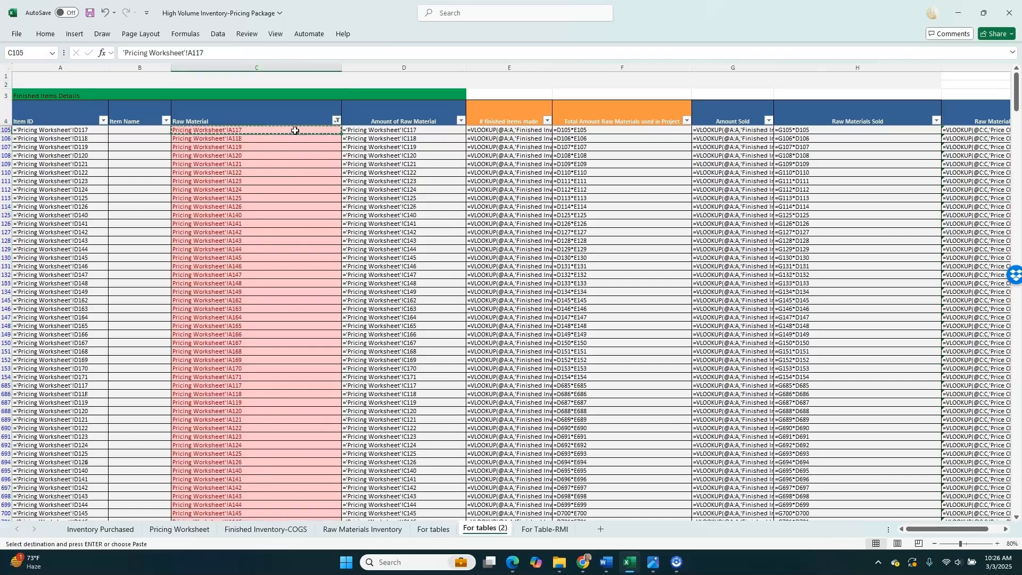
pyautogui.click(337, 120)
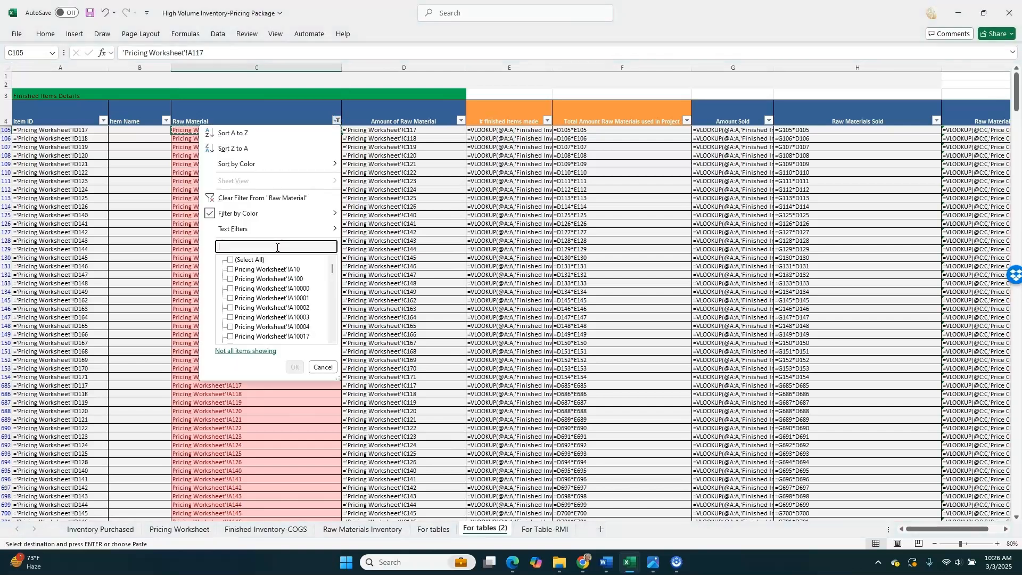
pyautogui.hotkey('ctrl', 'v')
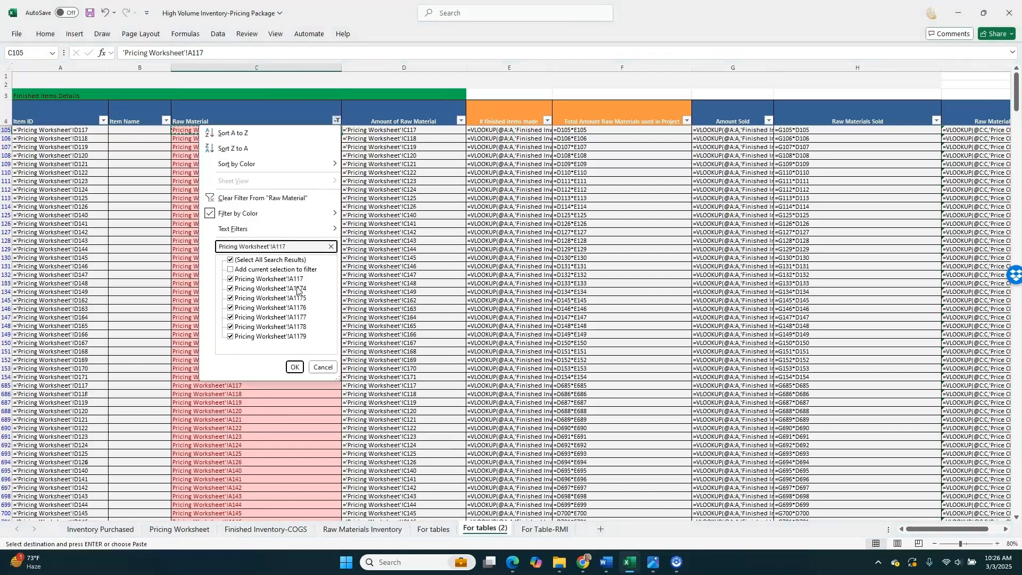
pyautogui.click(268, 280)
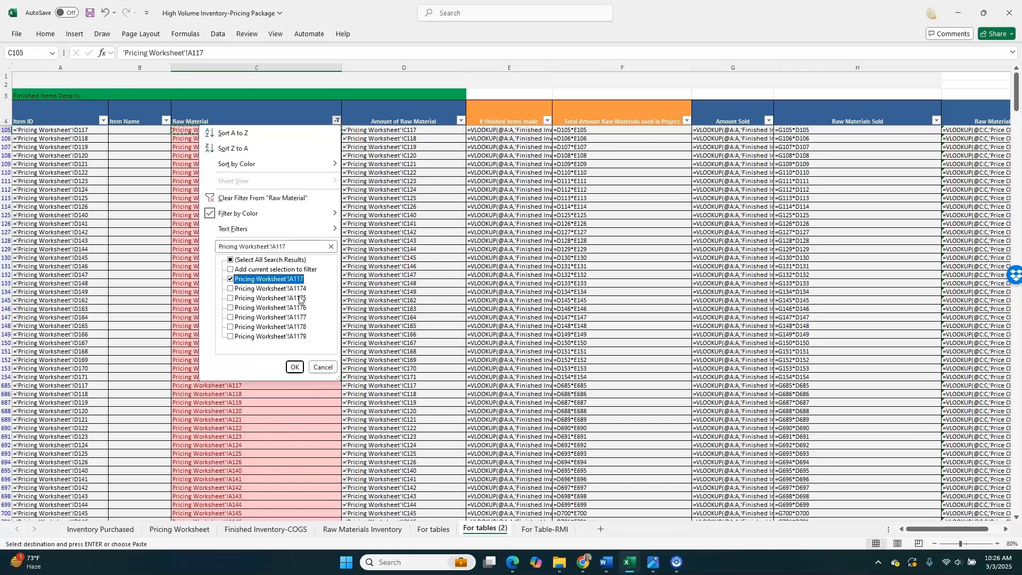
pyautogui.click(295, 367)
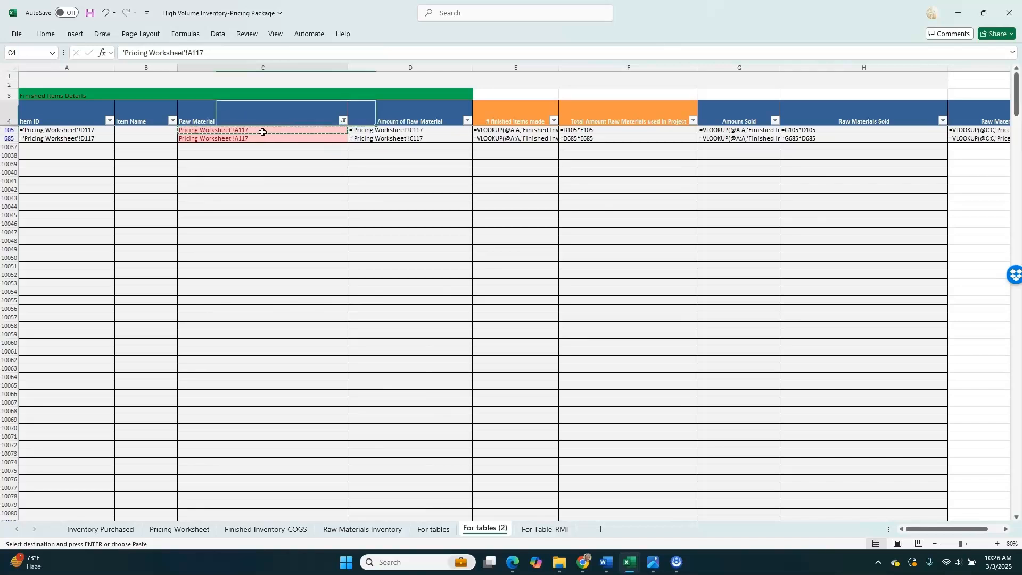
# Step: Compare the Raw Material references in rows 105 and 685, and check cells A117 to A126 on the Pricing Worksheet
pyautogui.press('Down')
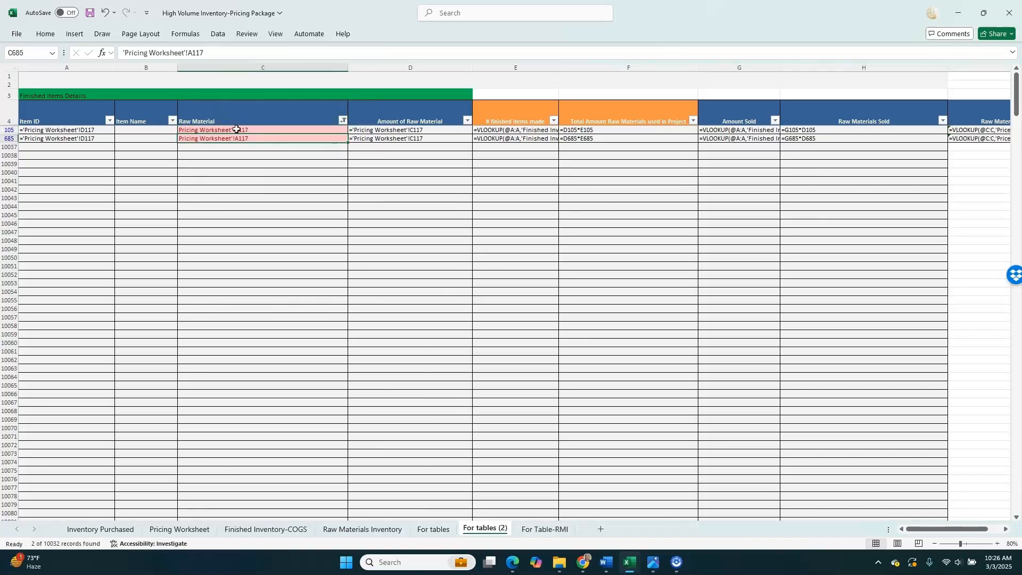
pyautogui.click(267, 128)
pyautogui.click(264, 139)
pyautogui.click(179, 529)
pyautogui.scroll(-20, 298, 340)
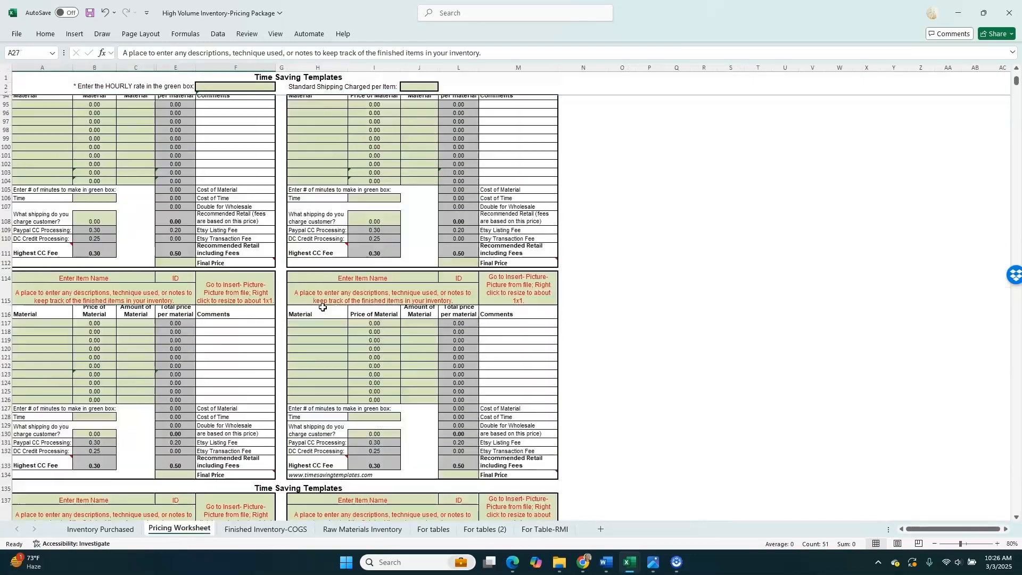
pyautogui.scroll(-3, 34, 417)
pyautogui.moveTo(50, 348); pyautogui.dragTo(46, 426)
pyautogui.moveTo(43, 350); pyautogui.dragTo(24, 426)
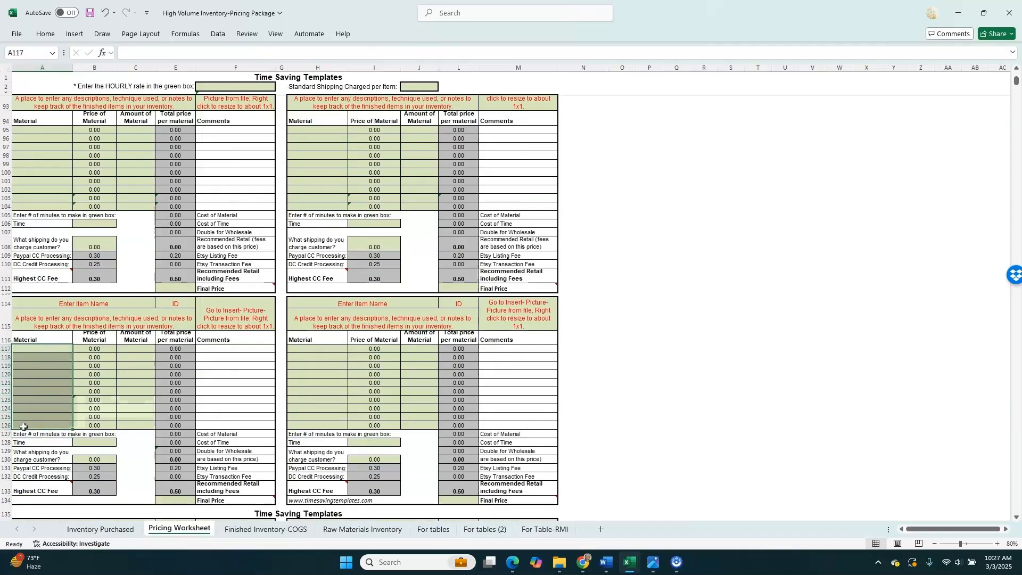
# Step: On For tables (2), widen the # finished items made column and compare the formulas across rows 105 and 685
pyautogui.click(430, 530)
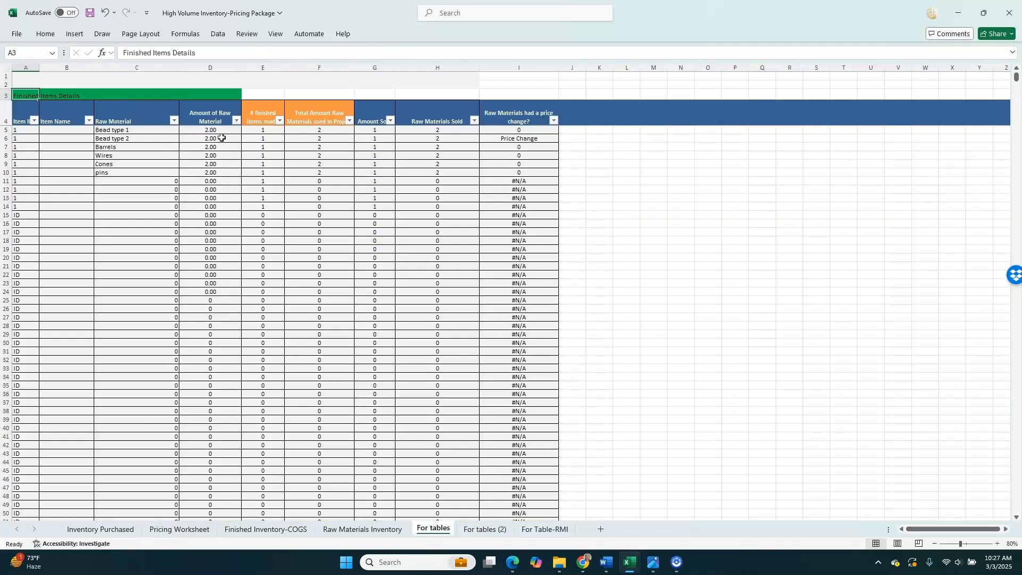
pyautogui.click(485, 529)
pyautogui.click(64, 139)
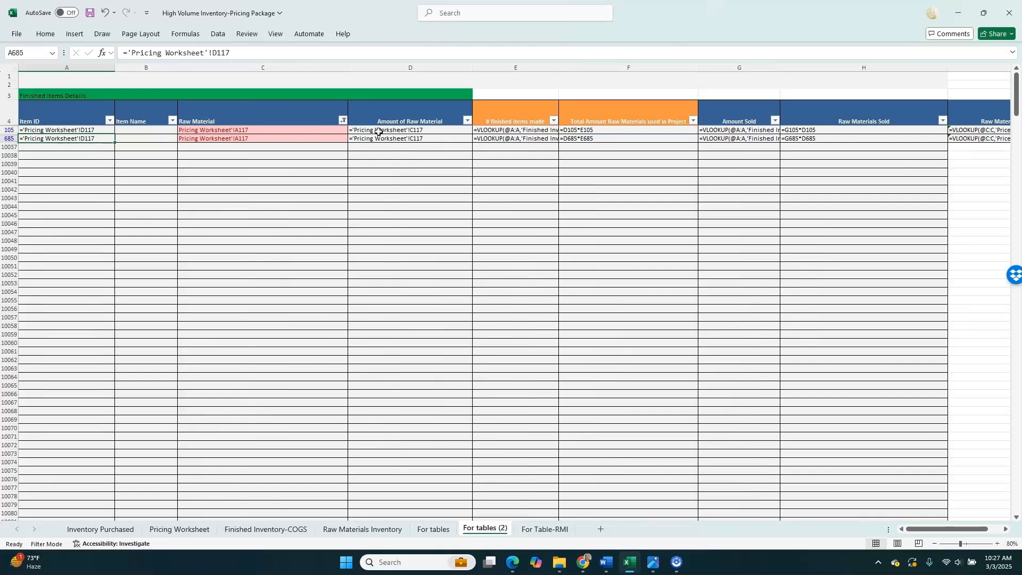
pyautogui.click(397, 138)
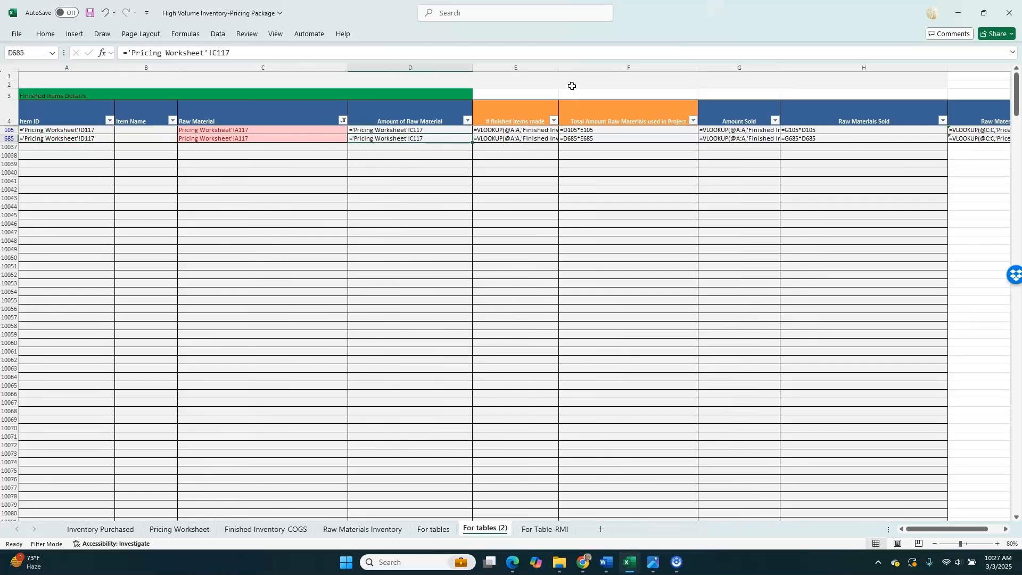
pyautogui.moveTo(559, 68); pyautogui.dragTo(739, 69)
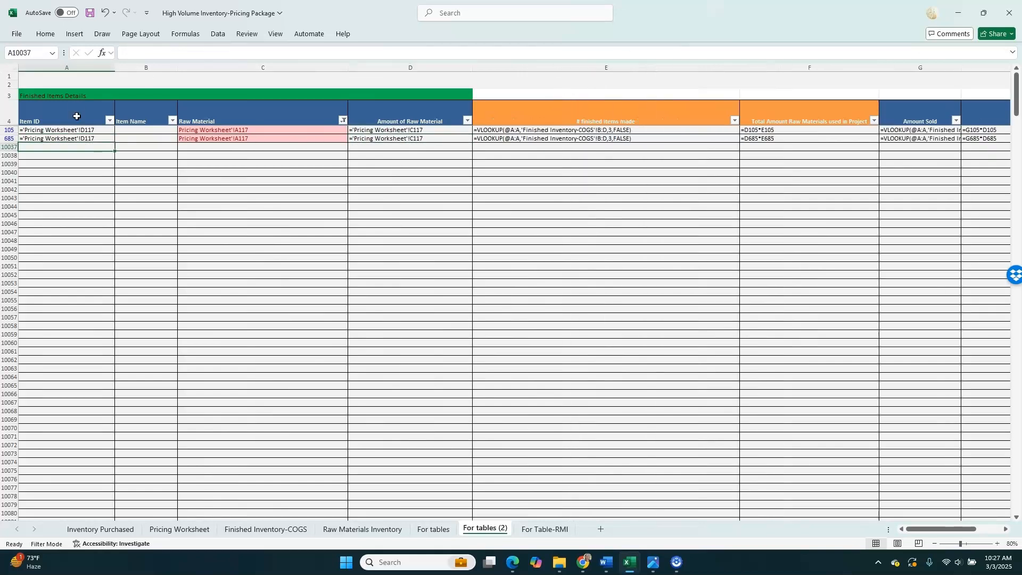
pyautogui.click(32, 130)
pyautogui.click(10, 129)
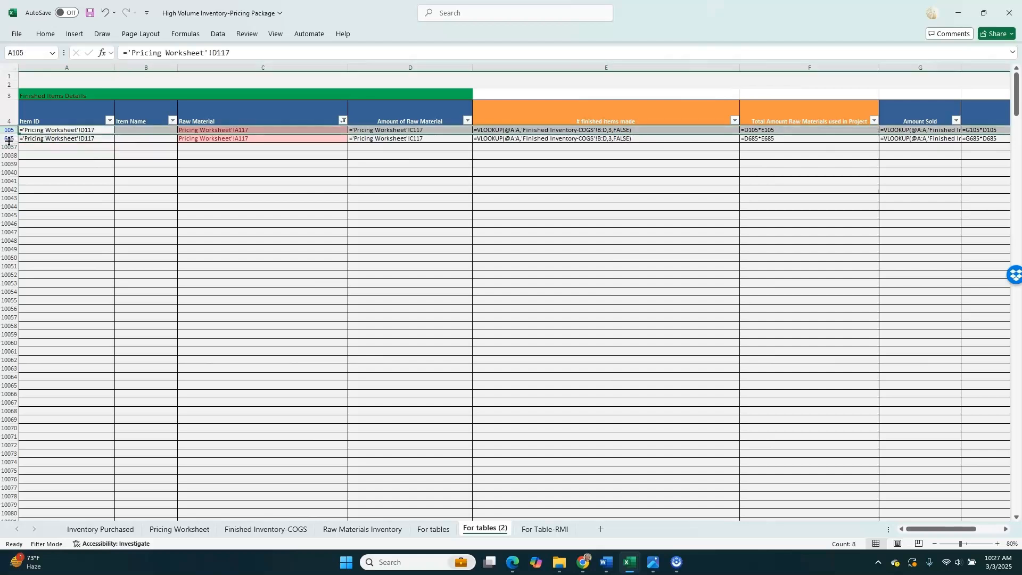
pyautogui.click(9, 138)
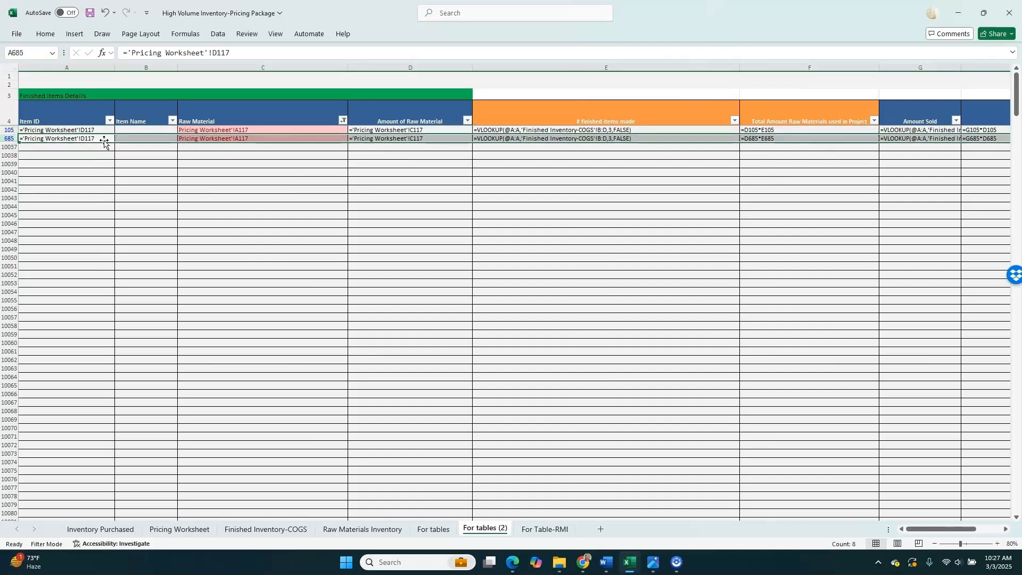
# Step: Clear the Raw Material filter and examine the highlighted block in rows 105 to 114
pyautogui.click(343, 121)
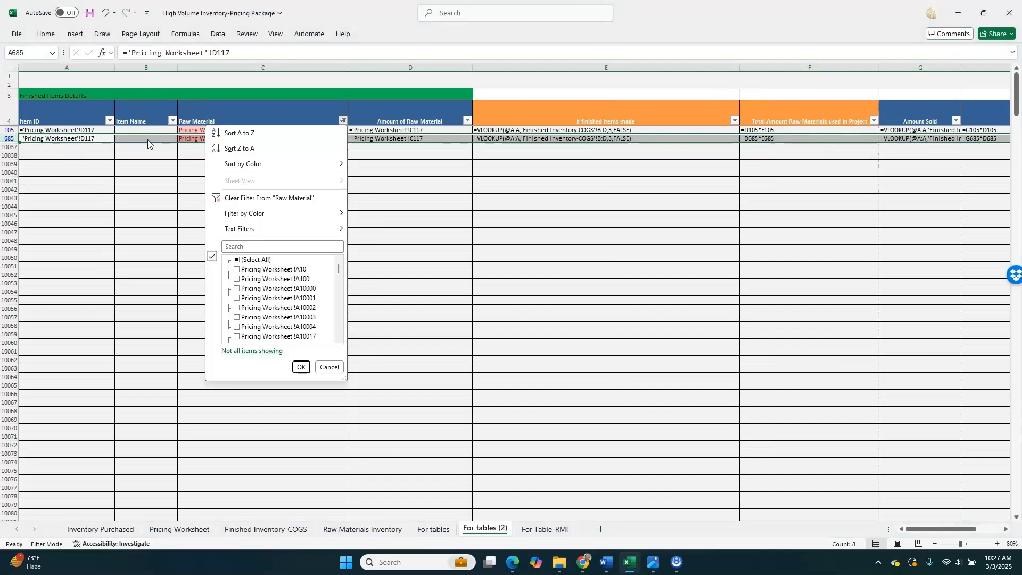
pyautogui.click(121, 142)
pyautogui.click(325, 130)
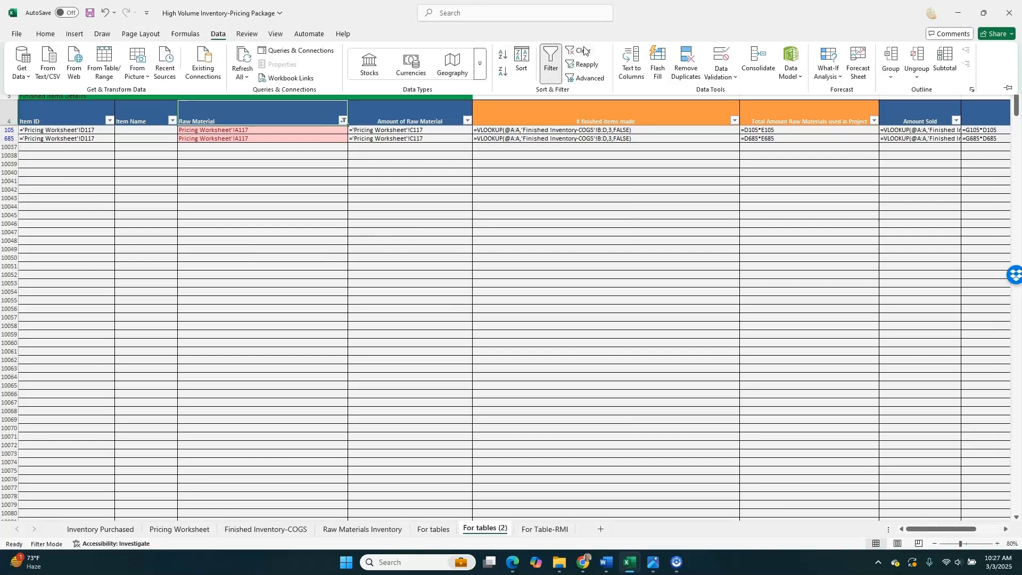
pyautogui.click(579, 51)
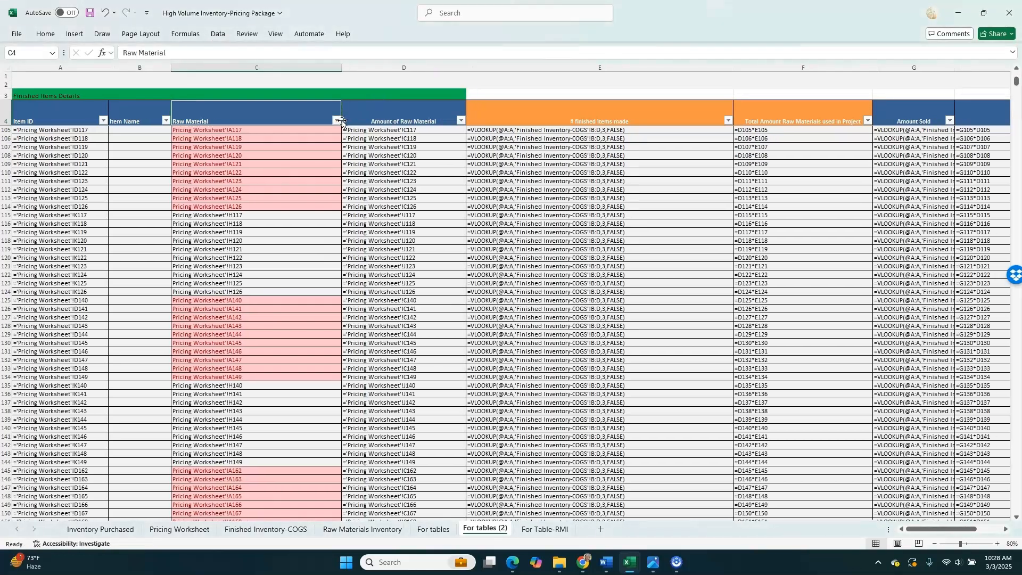
pyautogui.scroll(4, 231, 254)
pyautogui.moveTo(6, 232); pyautogui.dragTo(5, 309)
pyautogui.moveTo(267, 232); pyautogui.dragTo(47, 310)
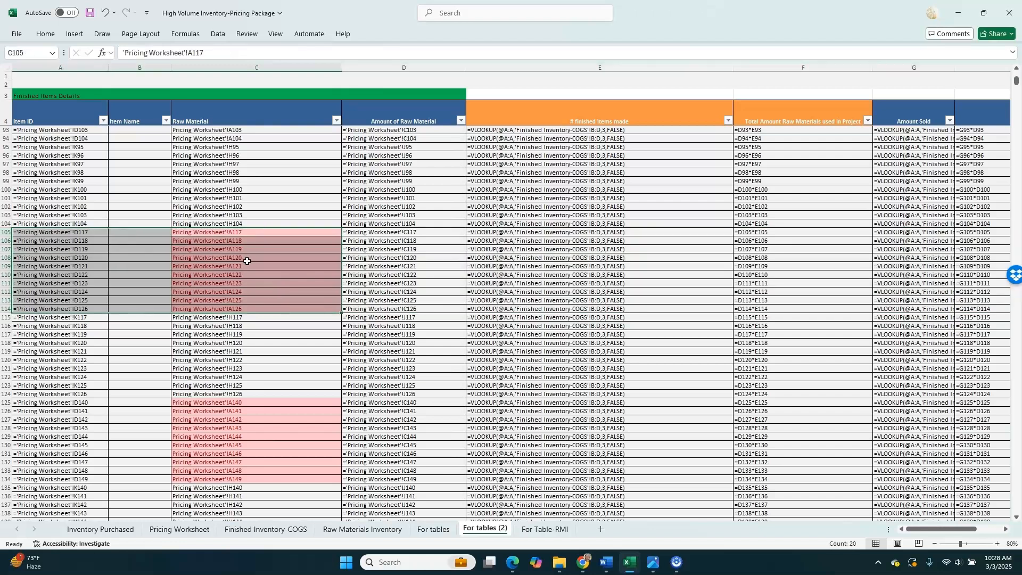
# Step: Look further down the Raw Material column and filter it by the light red cell color again
pyautogui.scroll(-12, 247, 259)
pyautogui.click(271, 239)
pyautogui.scroll(-10, 270, 278)
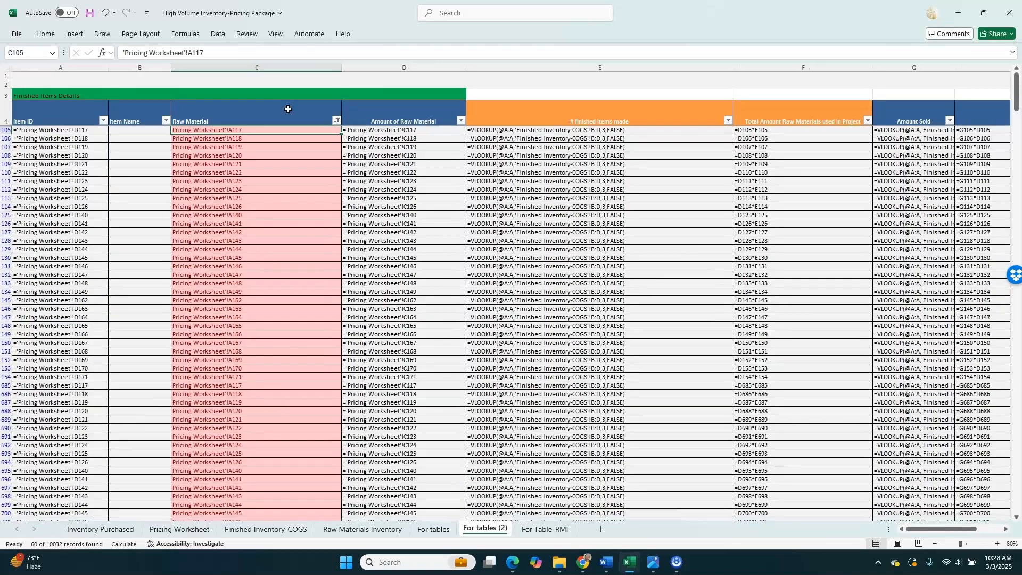
pyautogui.click(288, 109)
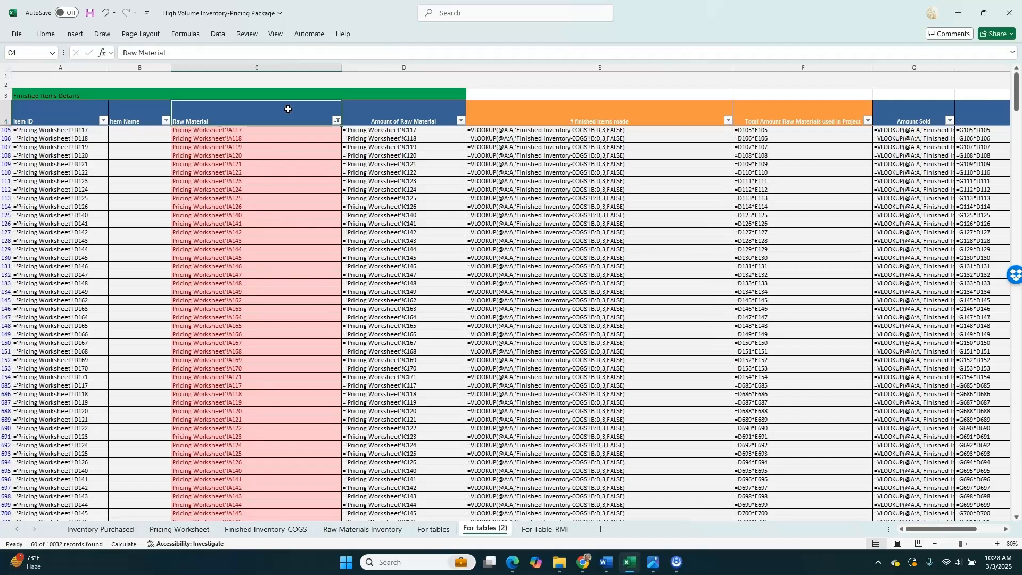
# Step: Examine the filtered rows on For tables (2) across to the blank yellow columns beyond the Raw Materials had a price change? column
pyautogui.click(380, 117)
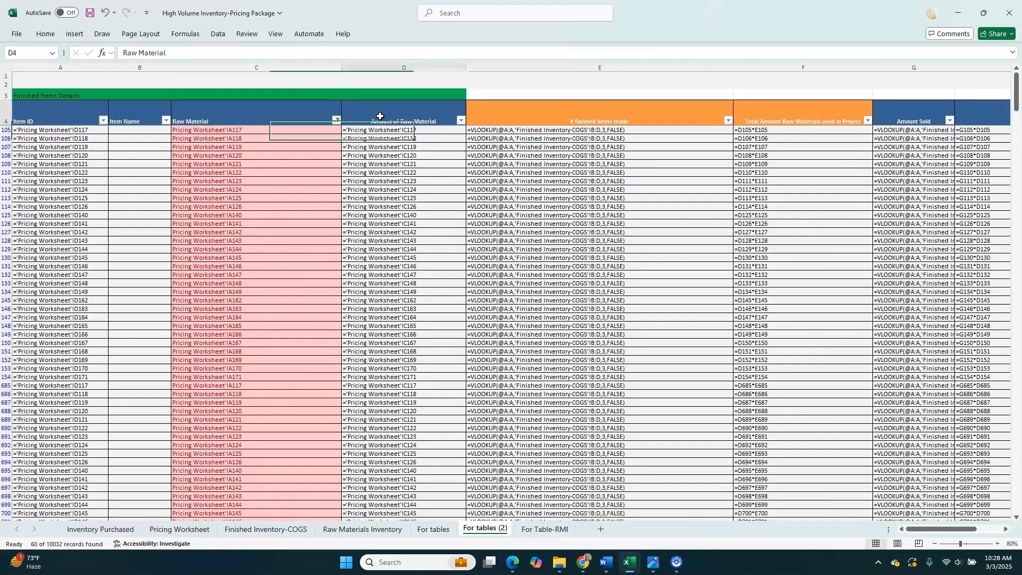
pyautogui.press('Right')
pyautogui.press('Right')
pyautogui.press('Right')
pyautogui.press('Right')
pyautogui.press('Right')
pyautogui.press('Right')
pyautogui.press('Right')
pyautogui.press('Right')
pyautogui.press('Right')
pyautogui.press('Right')
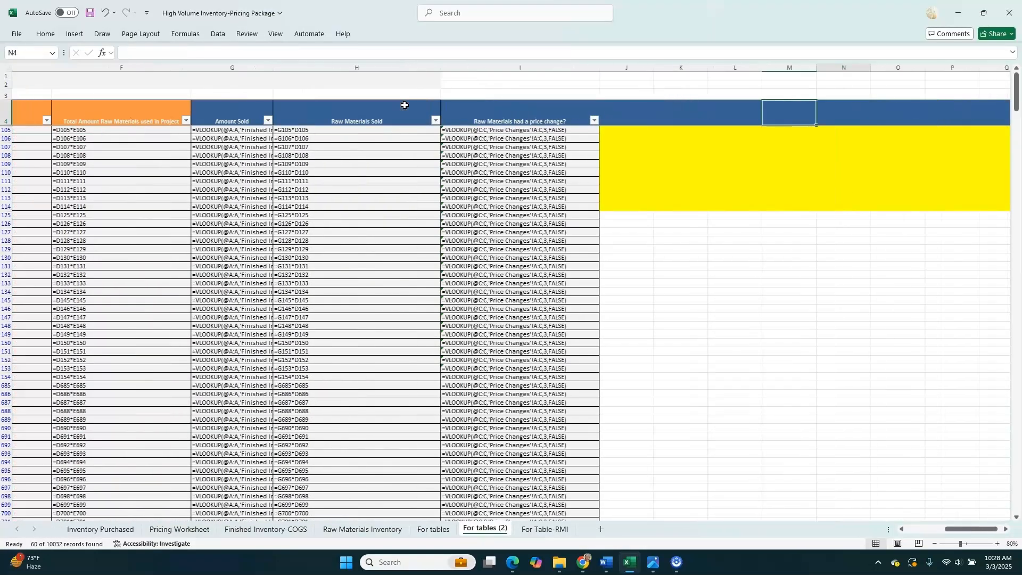
pyautogui.press('Right')
pyautogui.press('Right')
pyautogui.press('Right')
pyautogui.press('Right')
pyautogui.press('Right')
pyautogui.press('Right')
pyautogui.click(404, 105)
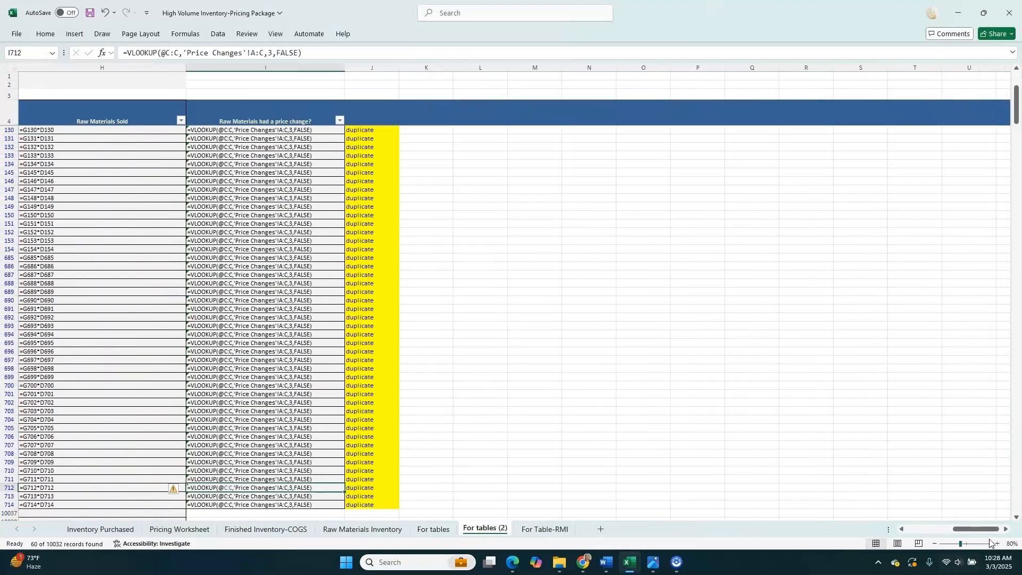
# Step: Compare the two matching blocks of filtered rows, selecting rows 105 to 154 and rows 685 to 714
pyautogui.moveTo(988, 529); pyautogui.dragTo(929, 529)
pyautogui.click(139, 383)
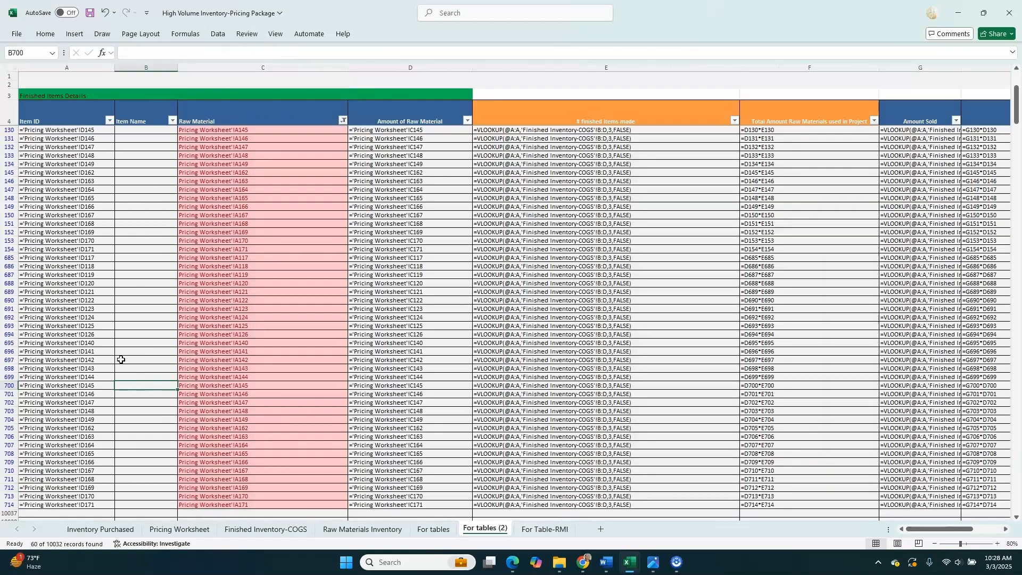
pyautogui.click(9, 258)
pyautogui.scroll(5, 7, 259)
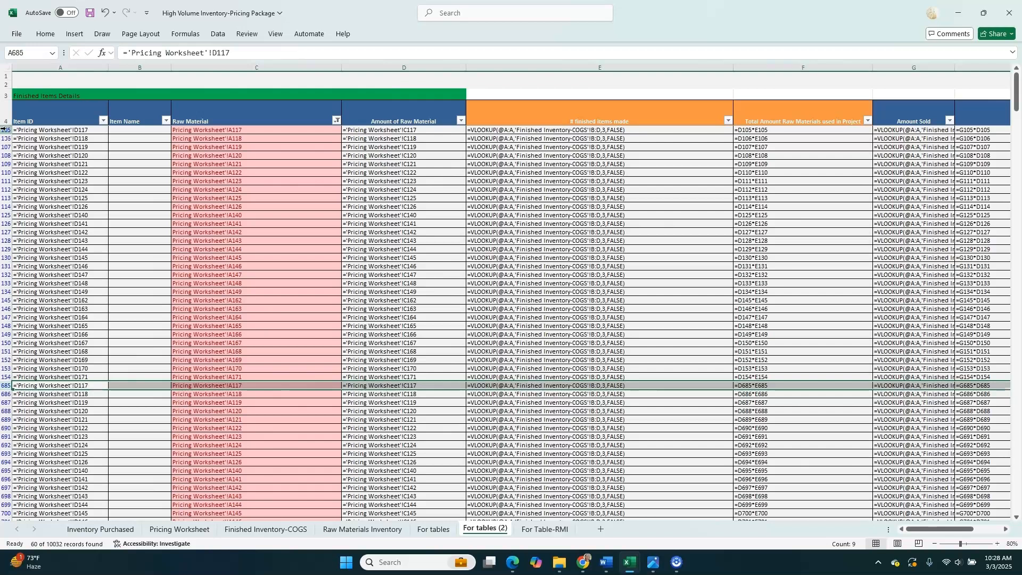
pyautogui.moveTo(4, 377); pyautogui.dragTo(6, 130)
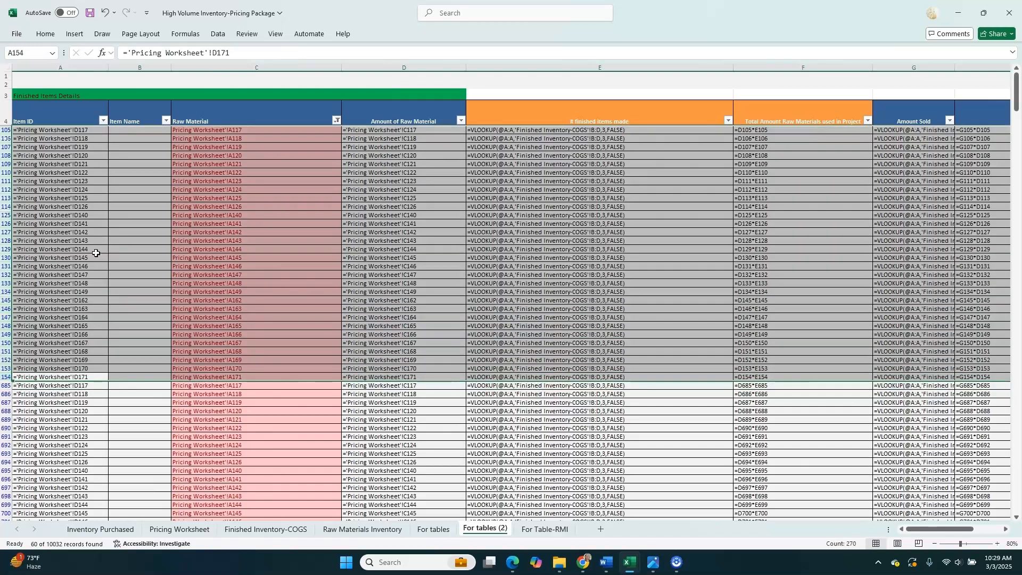
pyautogui.scroll(-5, 54, 318)
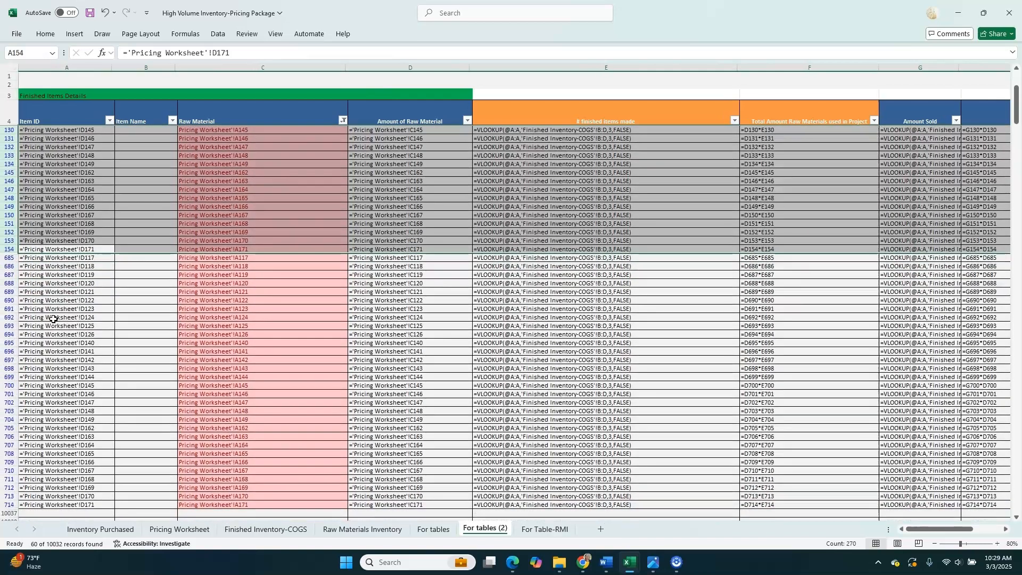
pyautogui.click(8, 257)
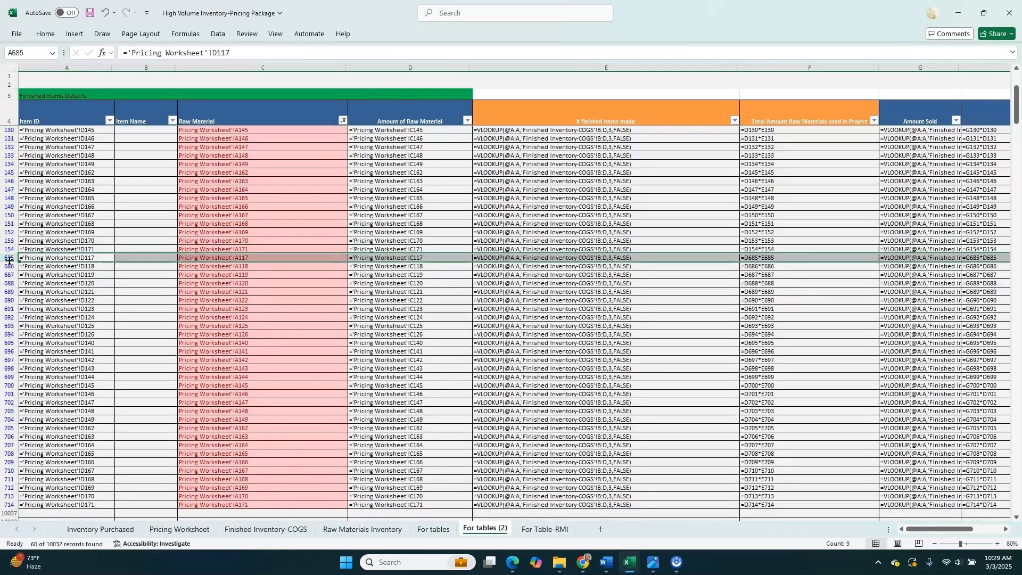
pyautogui.moveTo(2, 257); pyautogui.dragTo(4, 491)
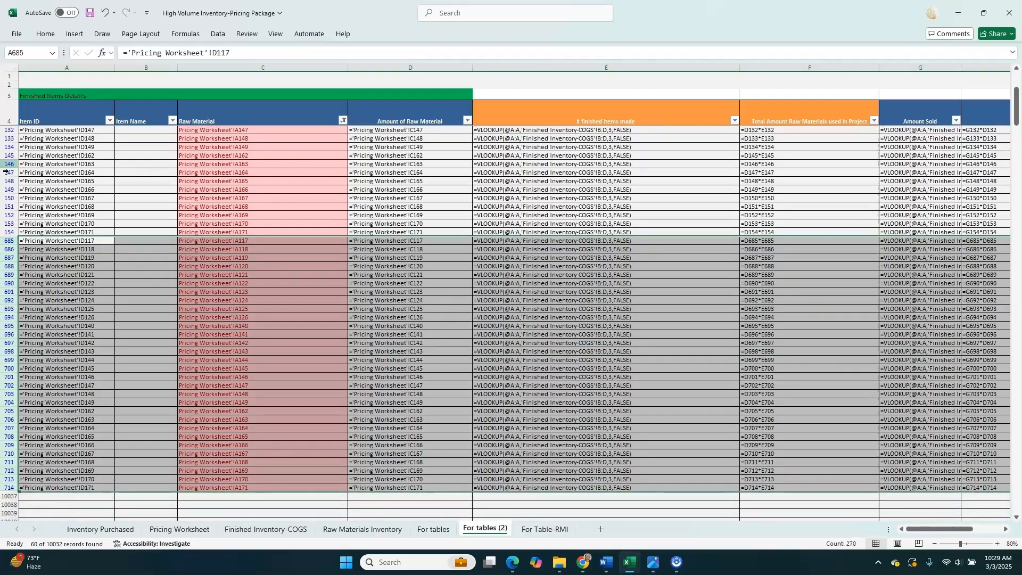
pyautogui.click(31, 240)
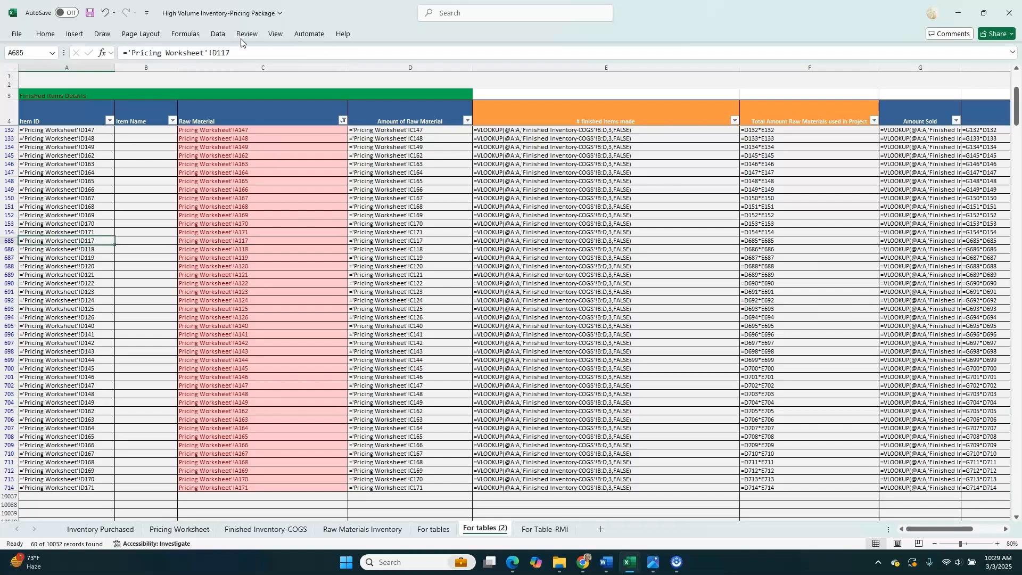
# Step: Clear the filter on For tables (2) and select rows 685 to 714 on the For tables sheet
pyautogui.click(218, 34)
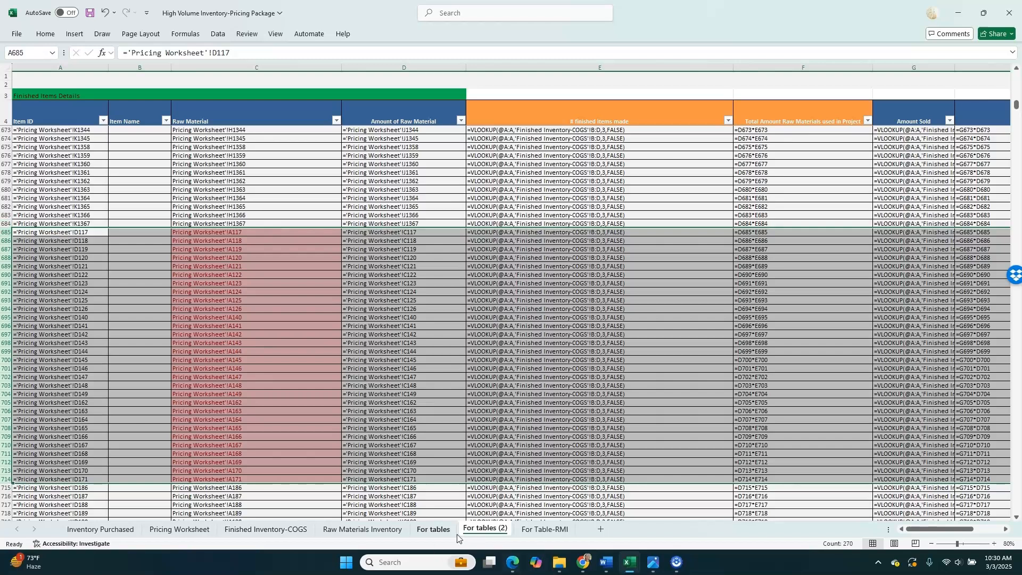
pyautogui.click(434, 530)
pyautogui.click(3, 283)
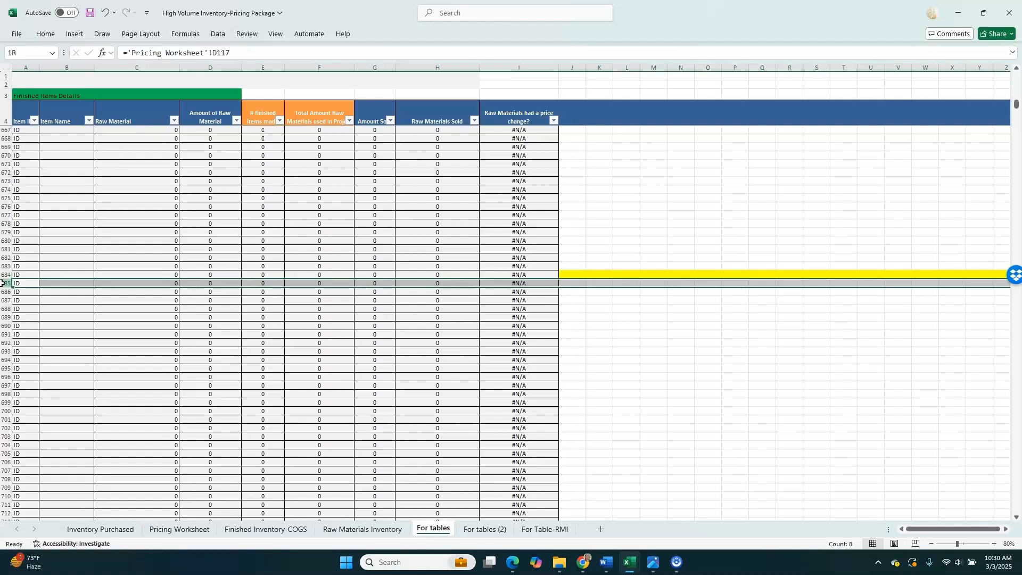
pyautogui.moveTo(3, 283); pyautogui.dragTo(2, 489)
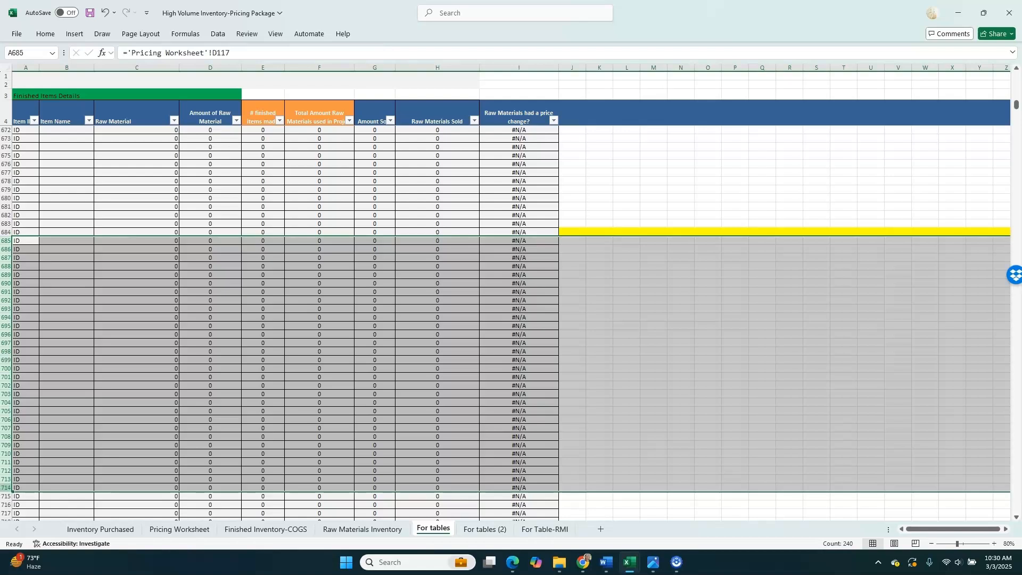
# Step: Show the formulas on the For tables sheet instead of their values
pyautogui.click(246, 33)
pyautogui.click(185, 33)
pyautogui.click(530, 51)
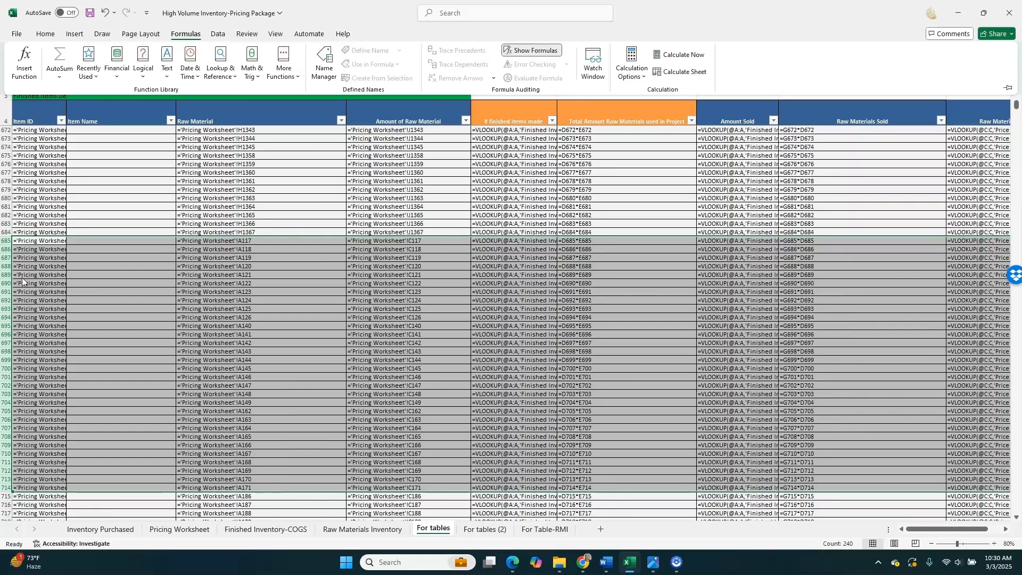
# Step: Delete the selected duplicate rows 685 to 714 from the For tables sheet
pyautogui.rightClick(6, 279)
pyautogui.press('Escape')
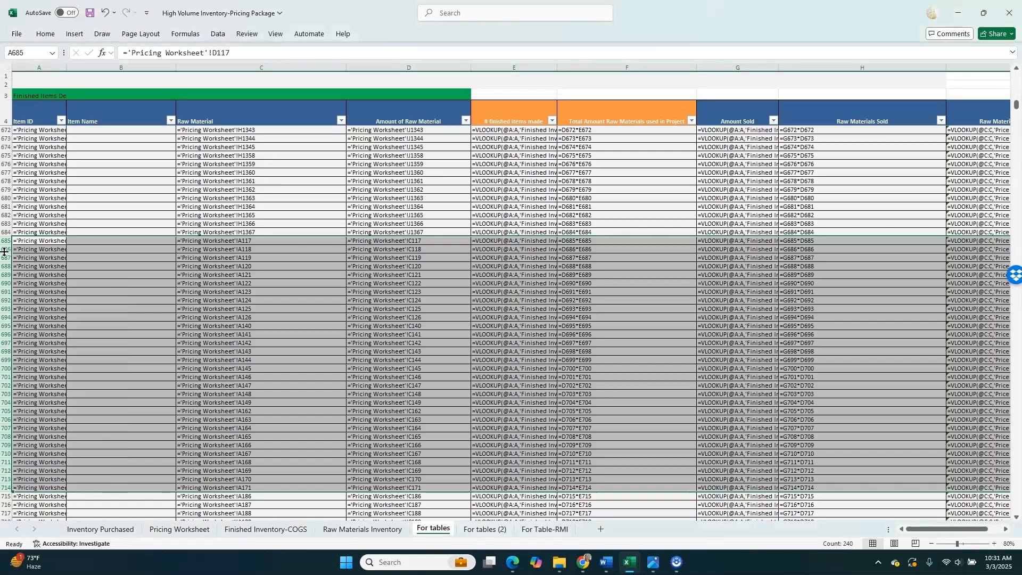
pyautogui.rightClick(3, 249)
pyautogui.click(56, 371)
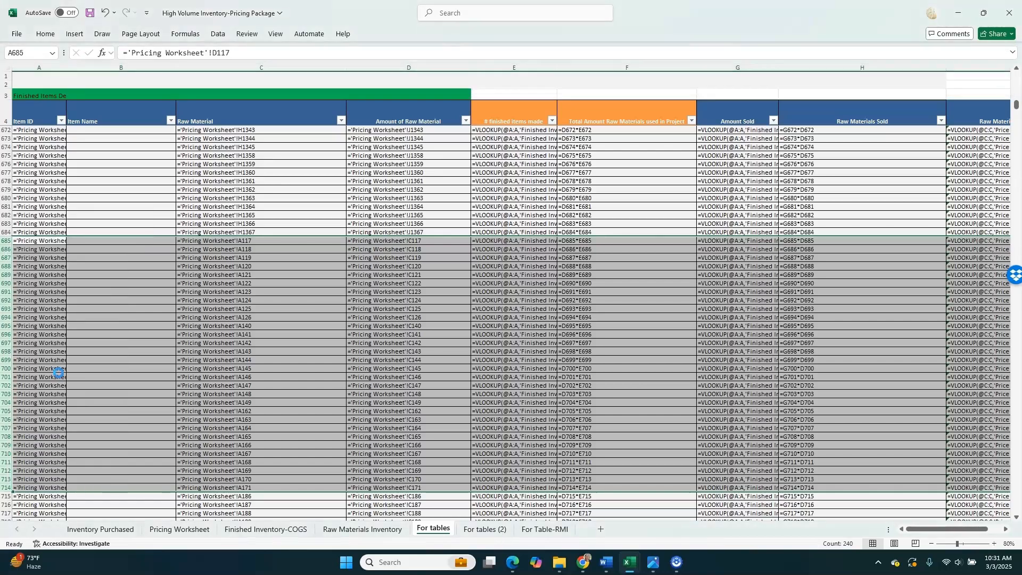
pyautogui.click(259, 264)
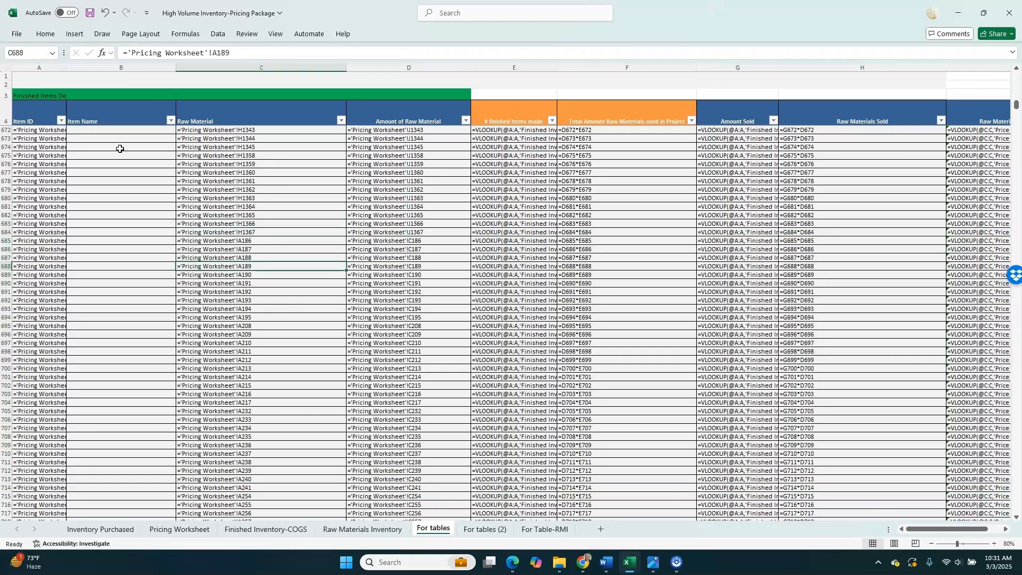
# Step: Turn off the formula display on For tables and return to the start of the Raw Material column
pyautogui.click(246, 34)
pyautogui.click(182, 33)
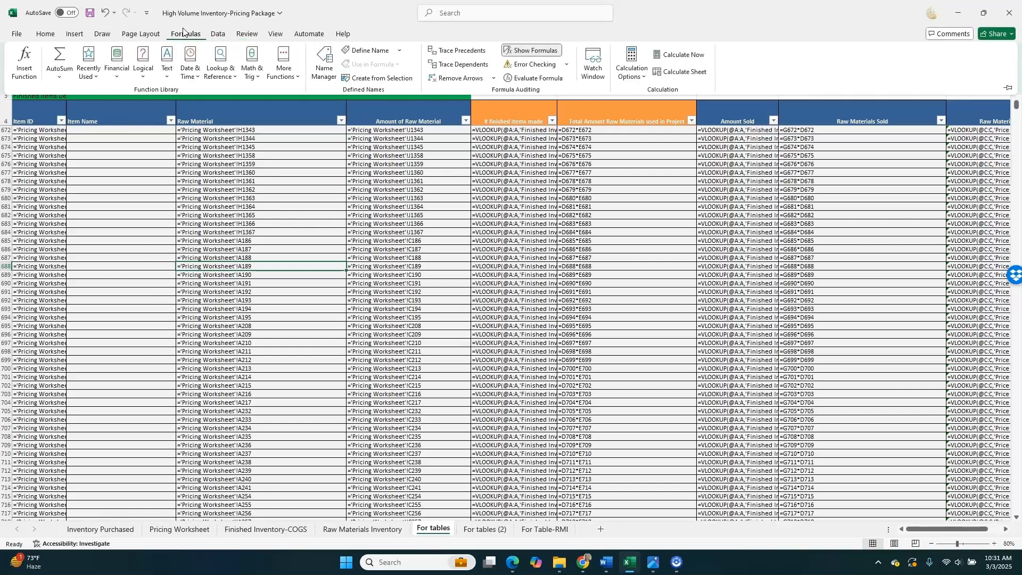
pyautogui.click(534, 52)
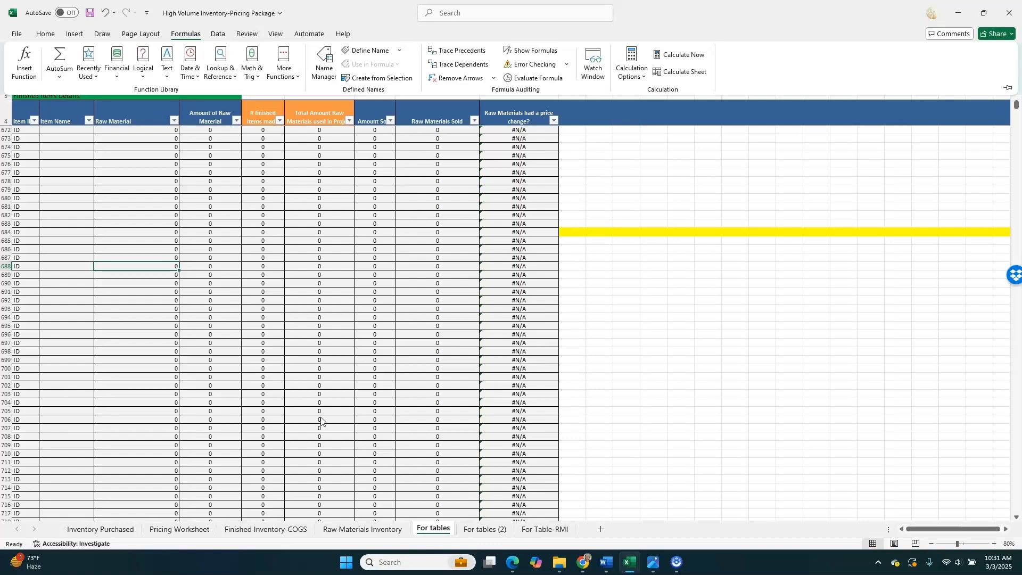
pyautogui.click(144, 105)
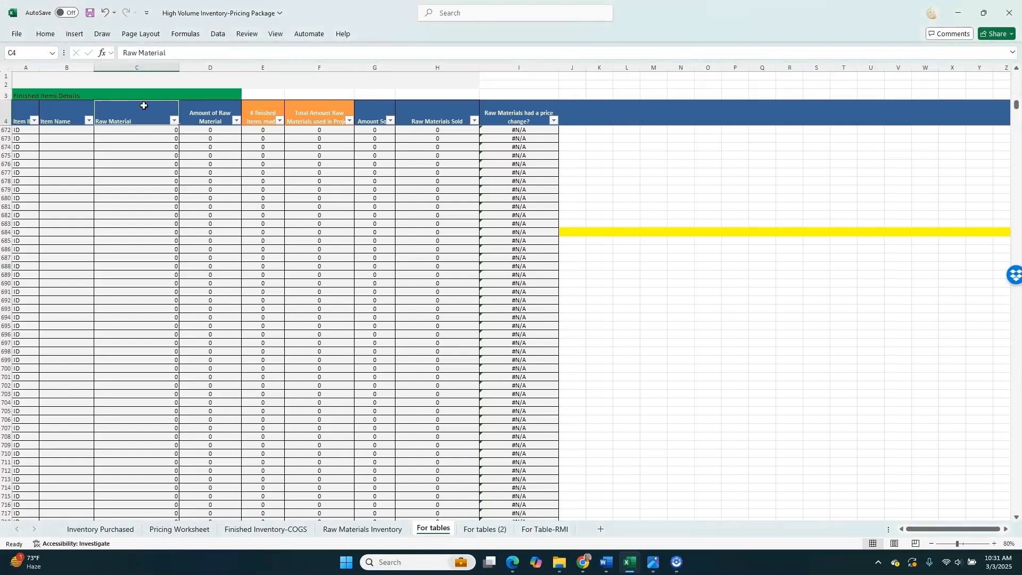
pyautogui.press('Down')
pyautogui.press('Up')
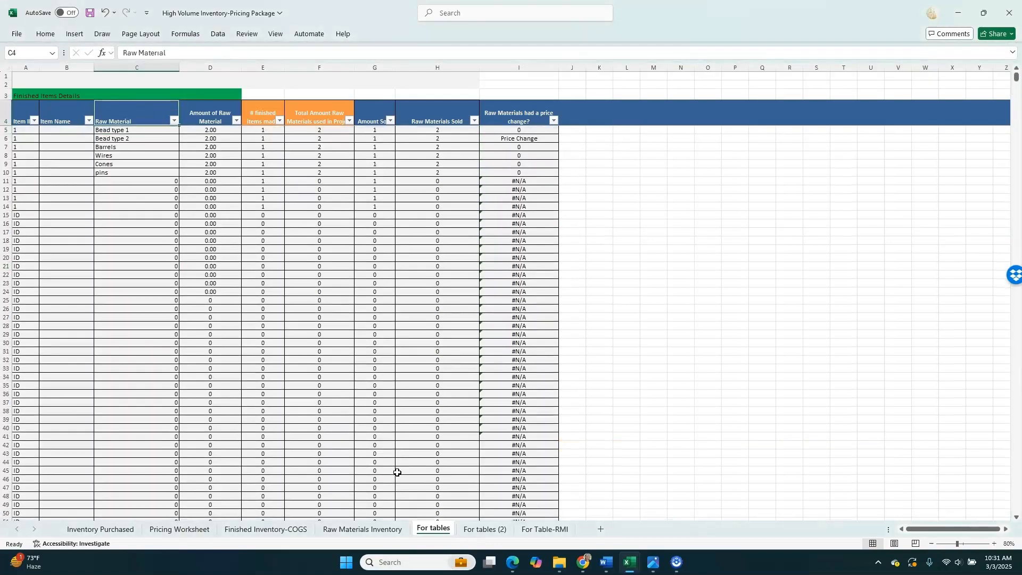
# Step: On For tables (2), enter the text Formula in the blank area above the Raw Material header
pyautogui.click(495, 530)
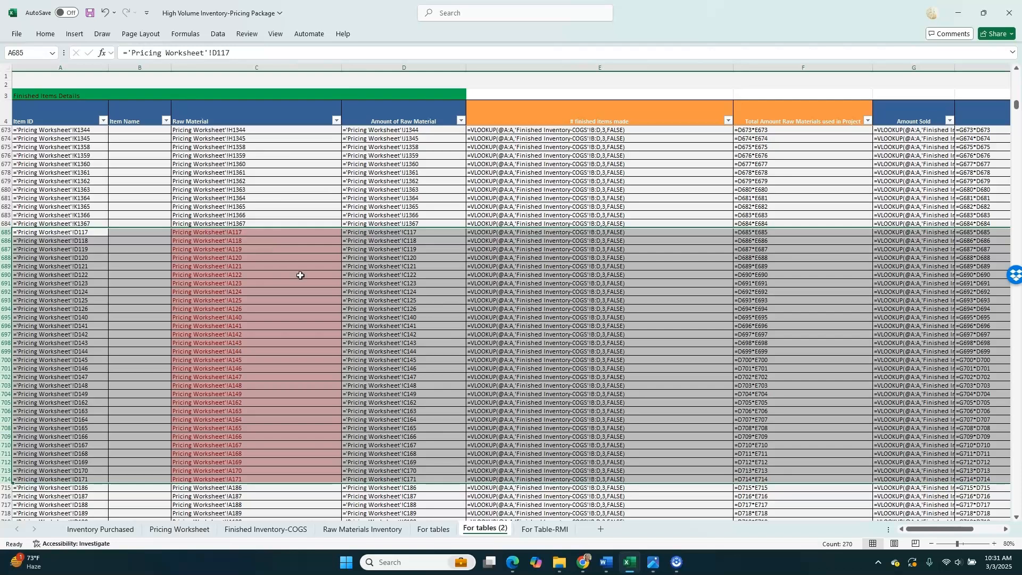
pyautogui.click(213, 84)
pyautogui.click(224, 75)
pyautogui.write('Formula')
pyautogui.click(187, 34)
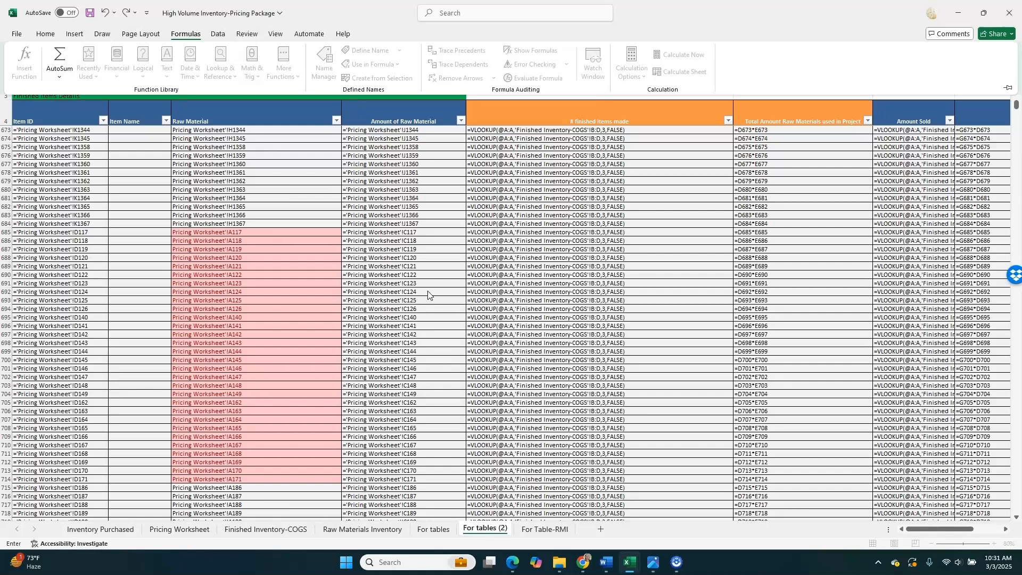
# Step: Check the Materials Inventory Summary on Raw Materials Inventory and go back to the For tables sheet
pyautogui.click(364, 529)
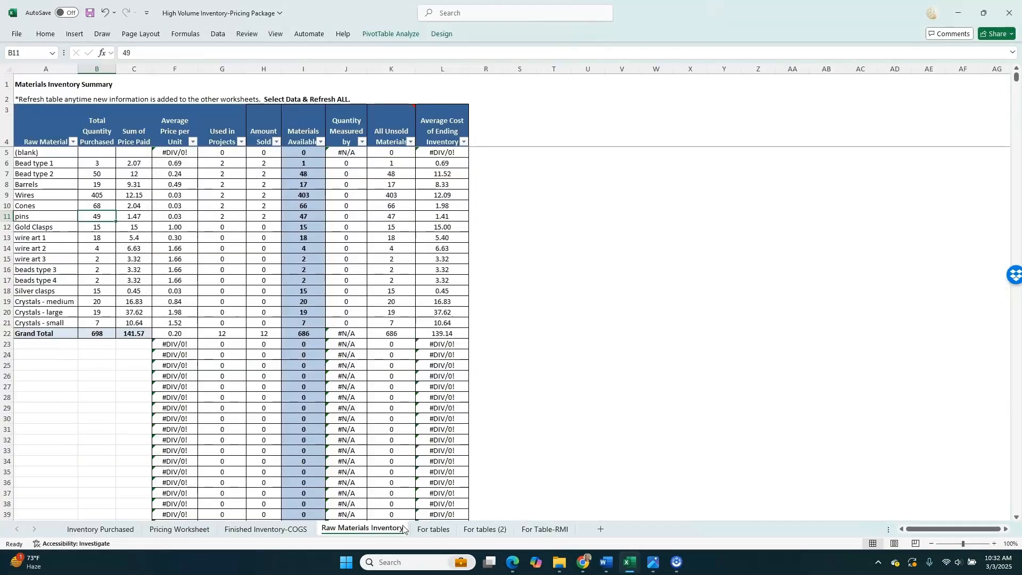
pyautogui.click(433, 529)
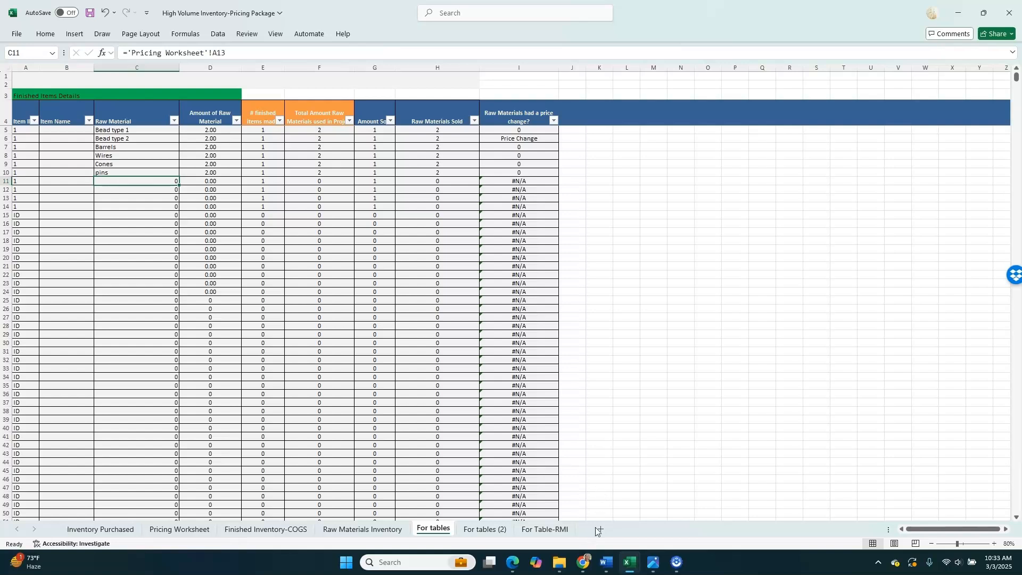
# Step: Switch to Chrome, look over the FreeResources page and expand the Small Business Freebies section
pyautogui.moveTo(591, 572)
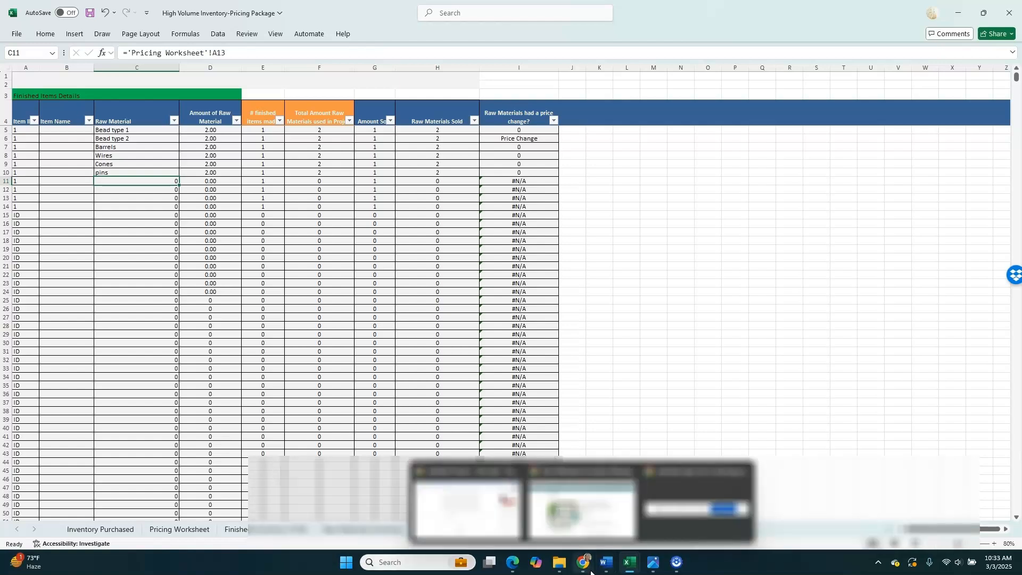
pyautogui.click(582, 509)
pyautogui.click(327, 12)
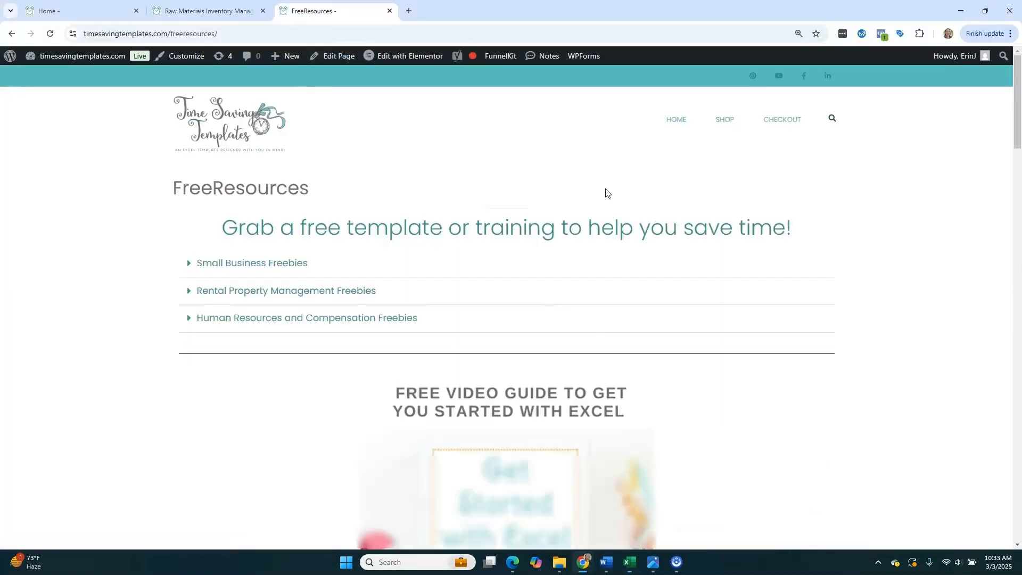
pyautogui.scroll(-5, 607, 193)
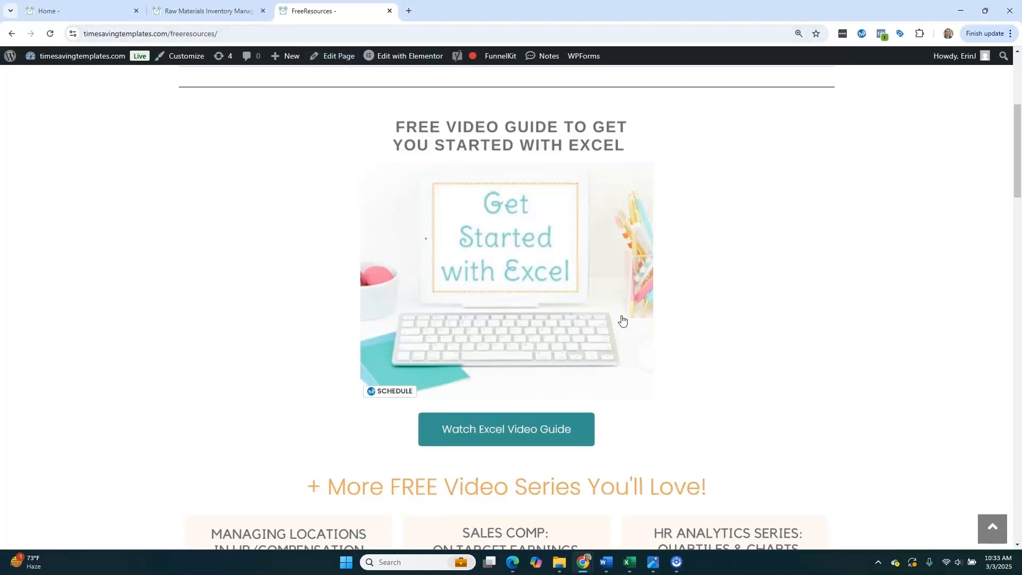
pyautogui.scroll(5, 669, 401)
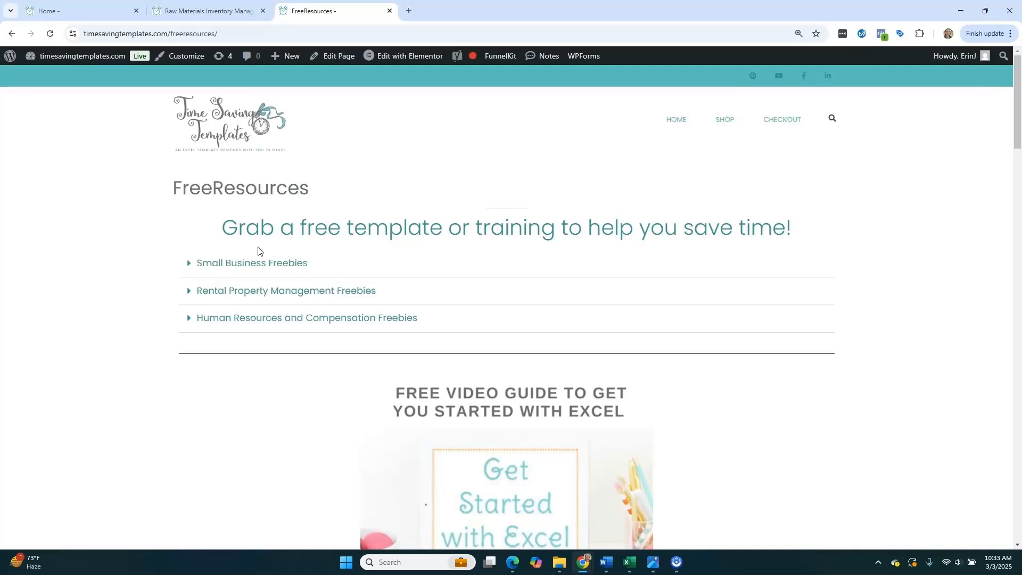
pyautogui.click(243, 263)
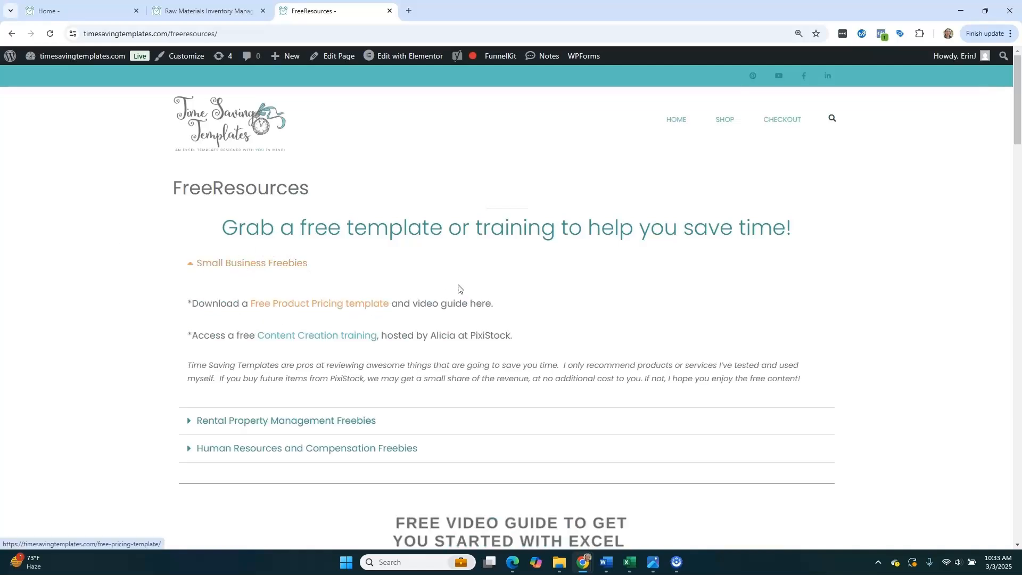
# Step: Switch to the High Volume Inventory-Pricing Package -Extra rows workbook in Excel and look through its Pricing Worksheet
pyautogui.moveTo(629, 559)
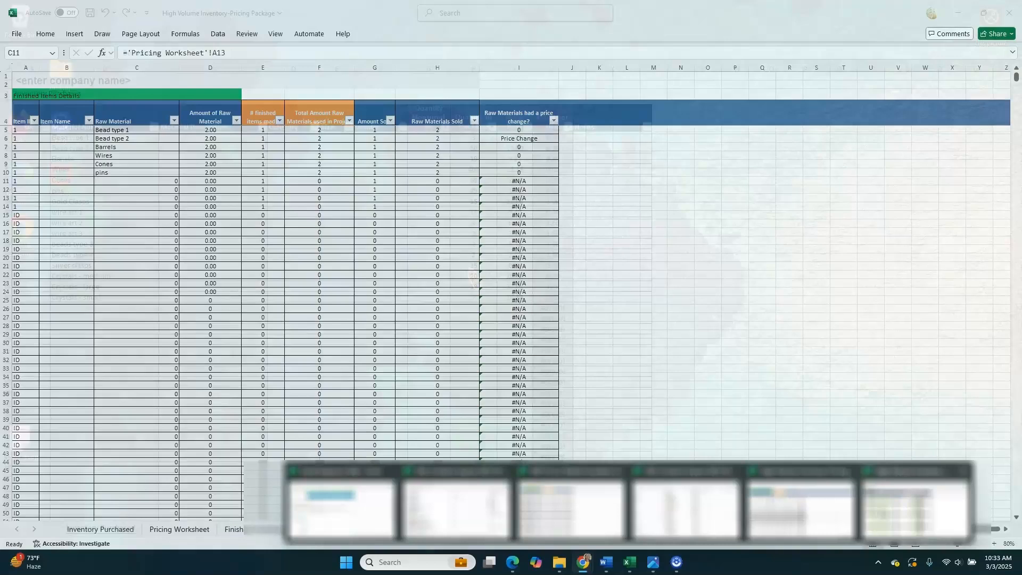
pyautogui.click(915, 495)
pyautogui.click(179, 529)
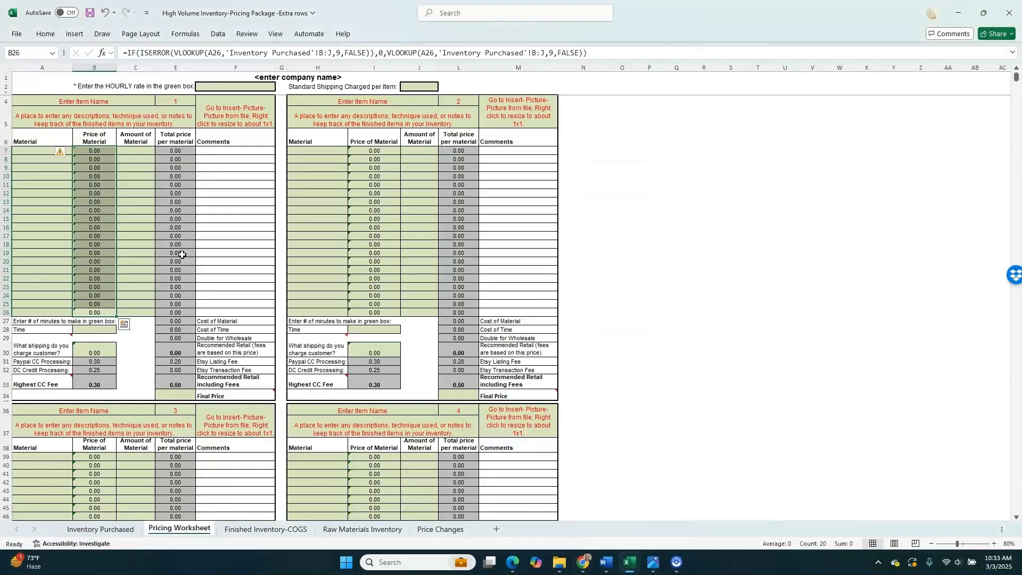
pyautogui.scroll(-10, 245, 297)
pyautogui.scroll(10, 247, 298)
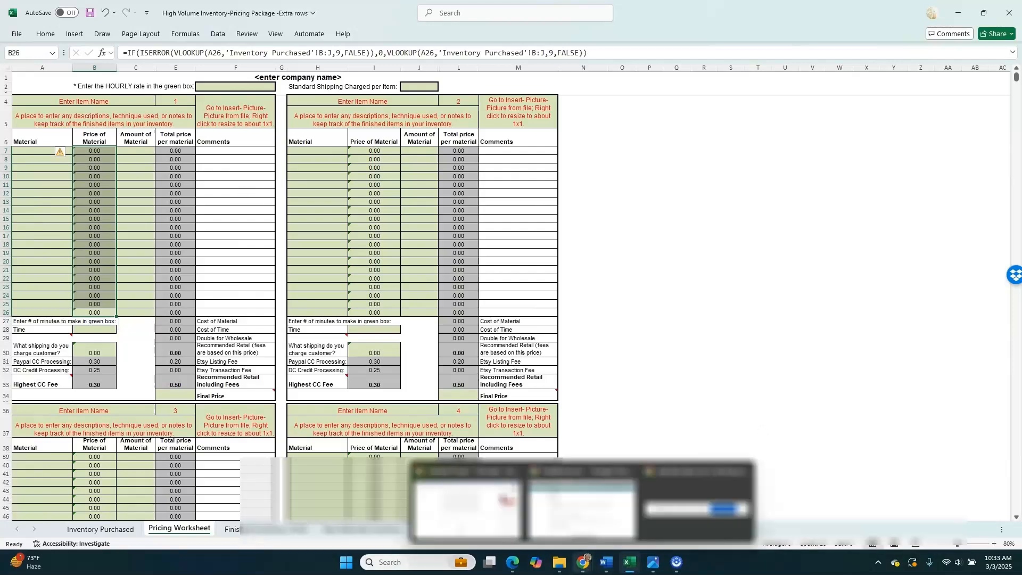
# Step: Switch back to the FreeResources page in Chrome and look through its video series and template categories
pyautogui.click(582, 562)
pyautogui.scroll(-1, 656, 330)
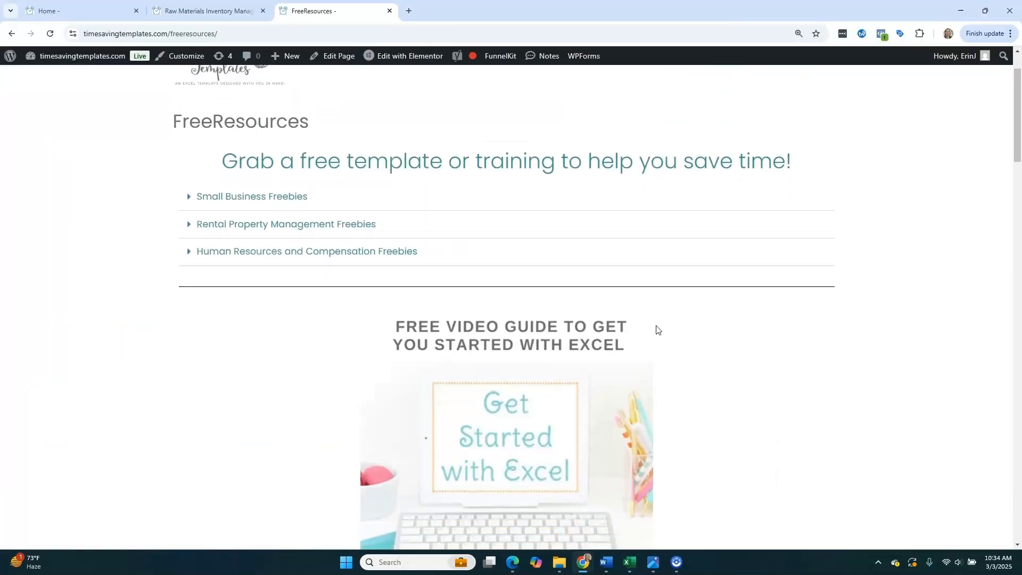
pyautogui.scroll(-8, 655, 329)
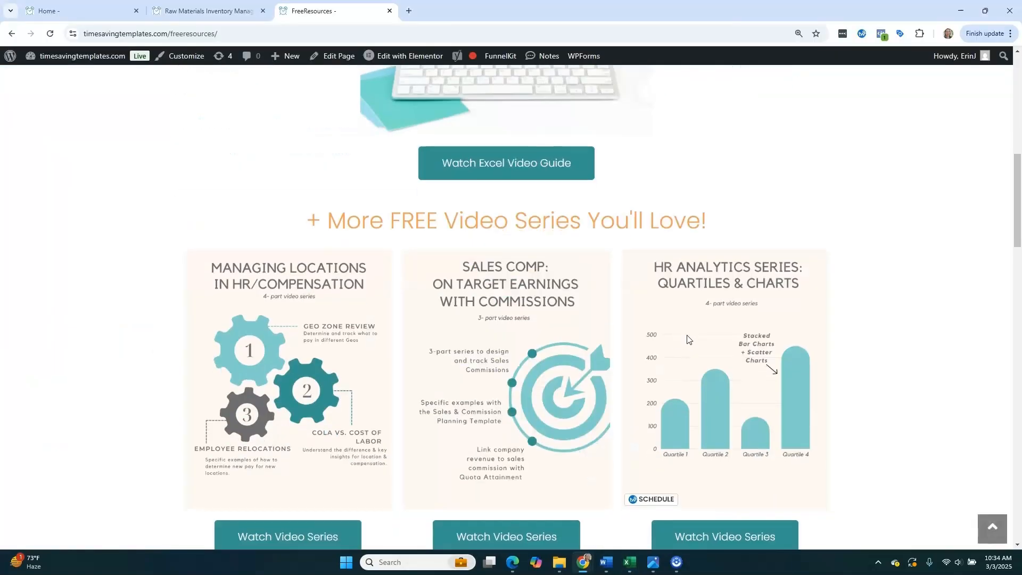
pyautogui.scroll(-8, 718, 331)
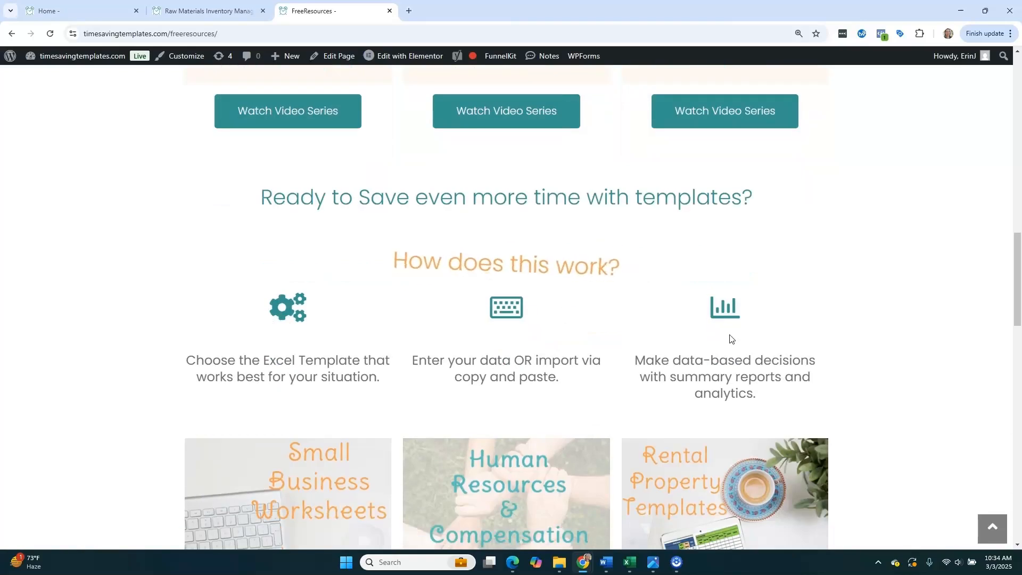